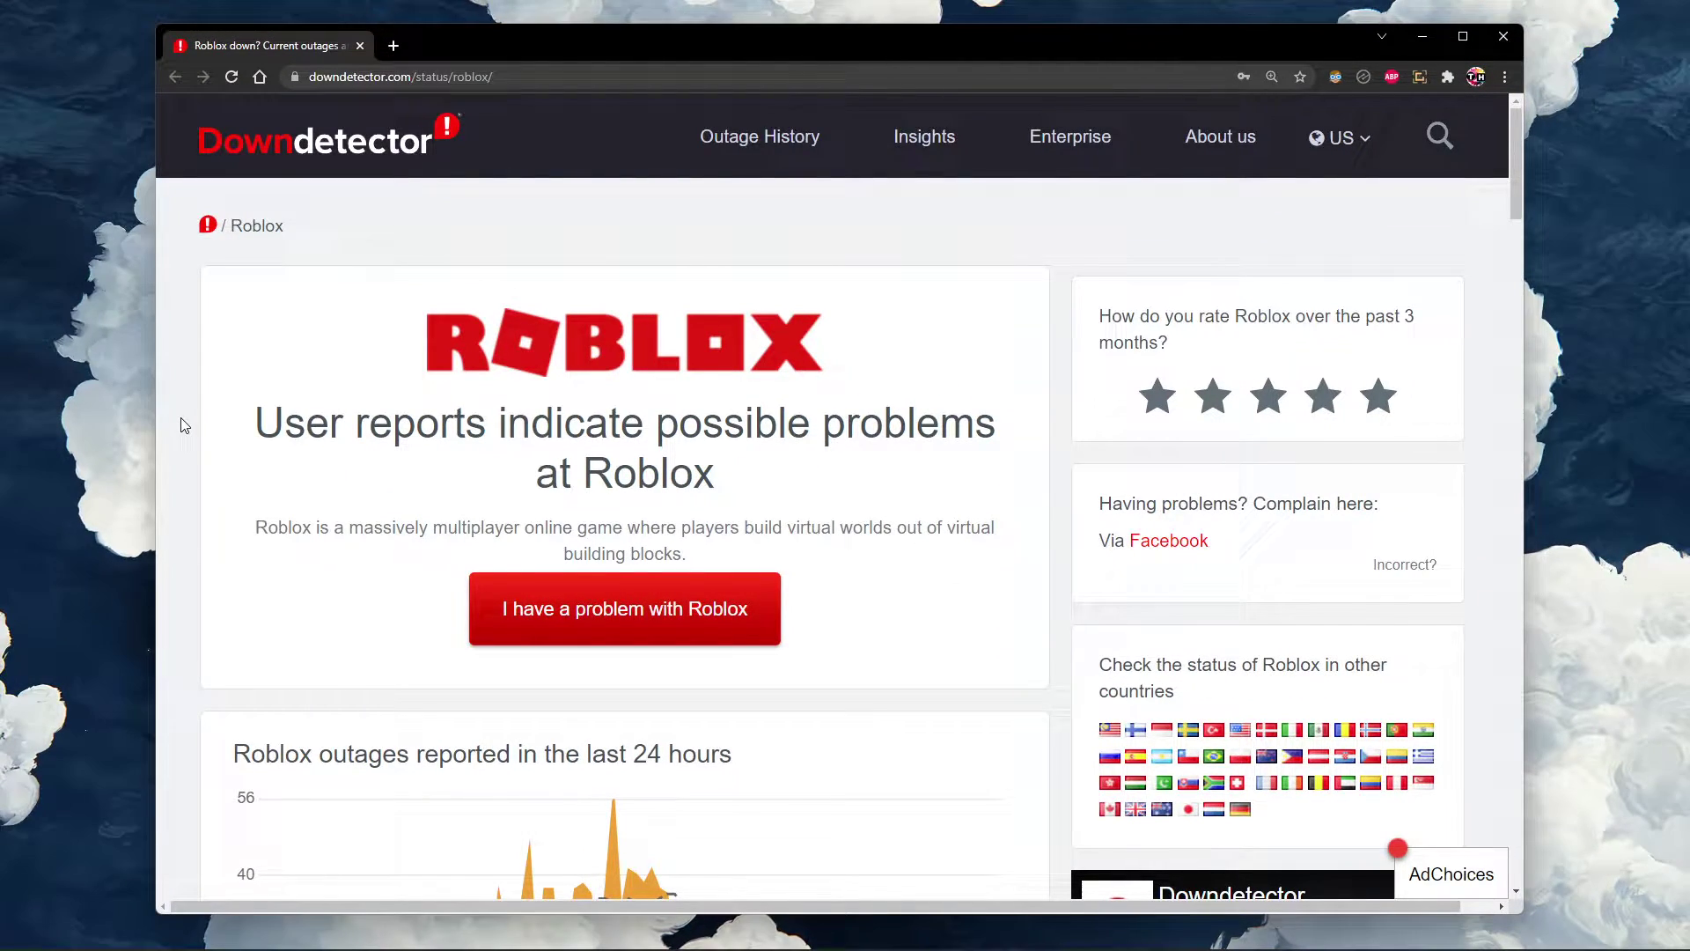
Step: Review Roblox's Downdetector outage map and its Game Play problem share
middle_click(182, 472)
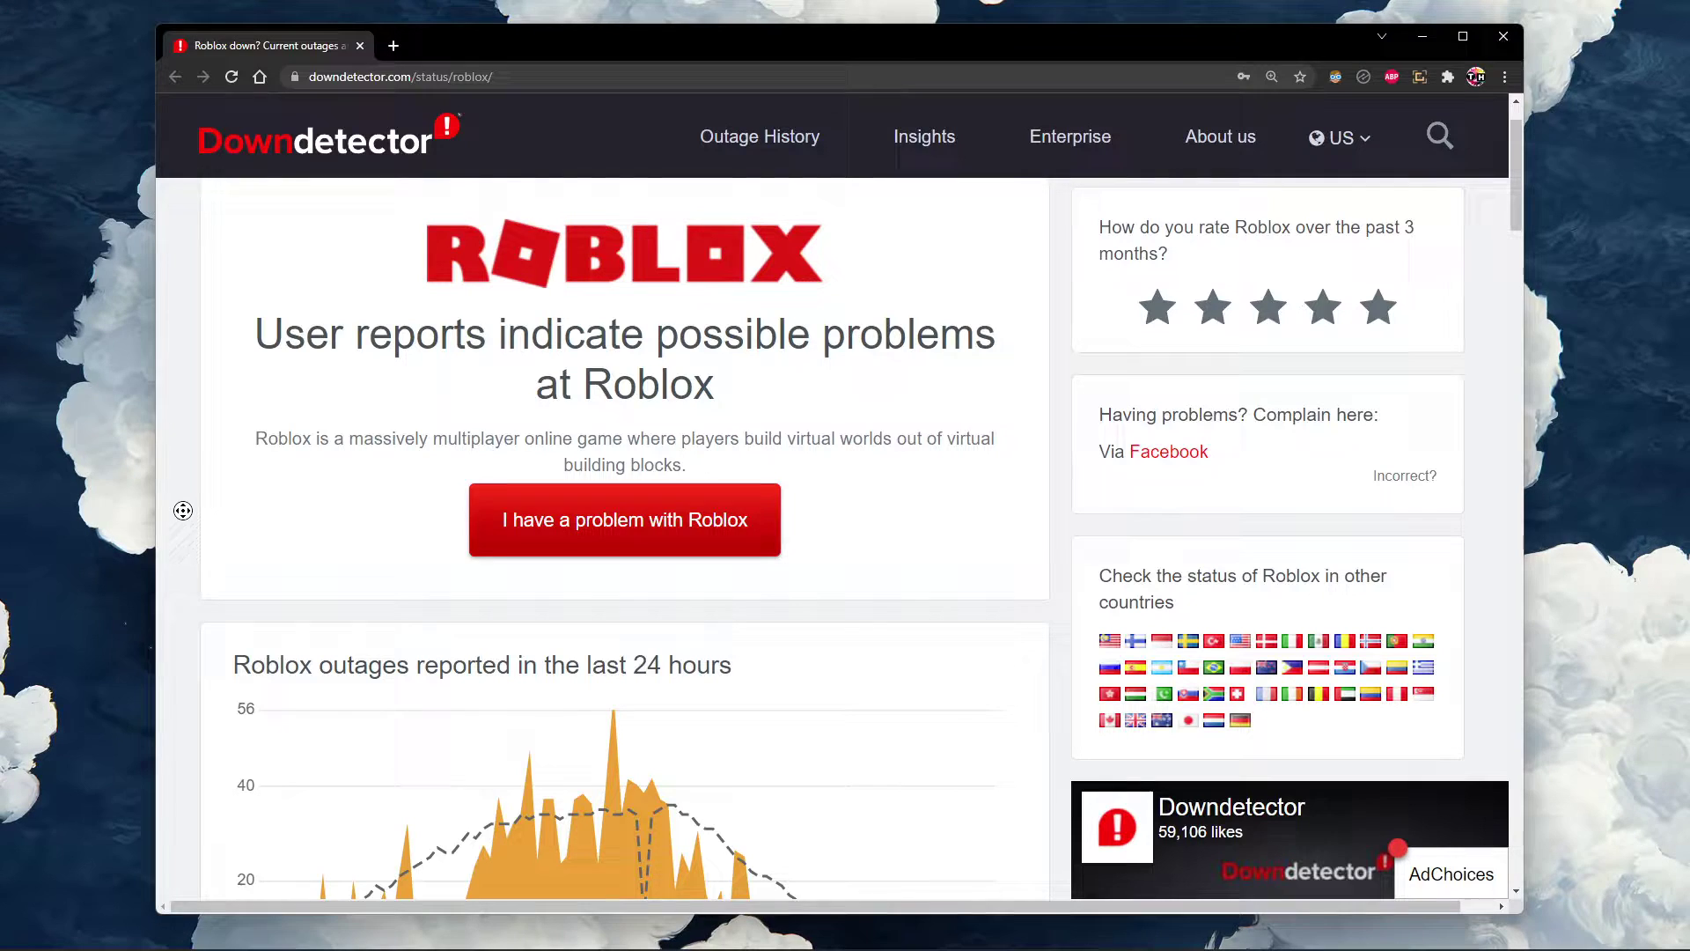
scroll(184, 511, "down", 3)
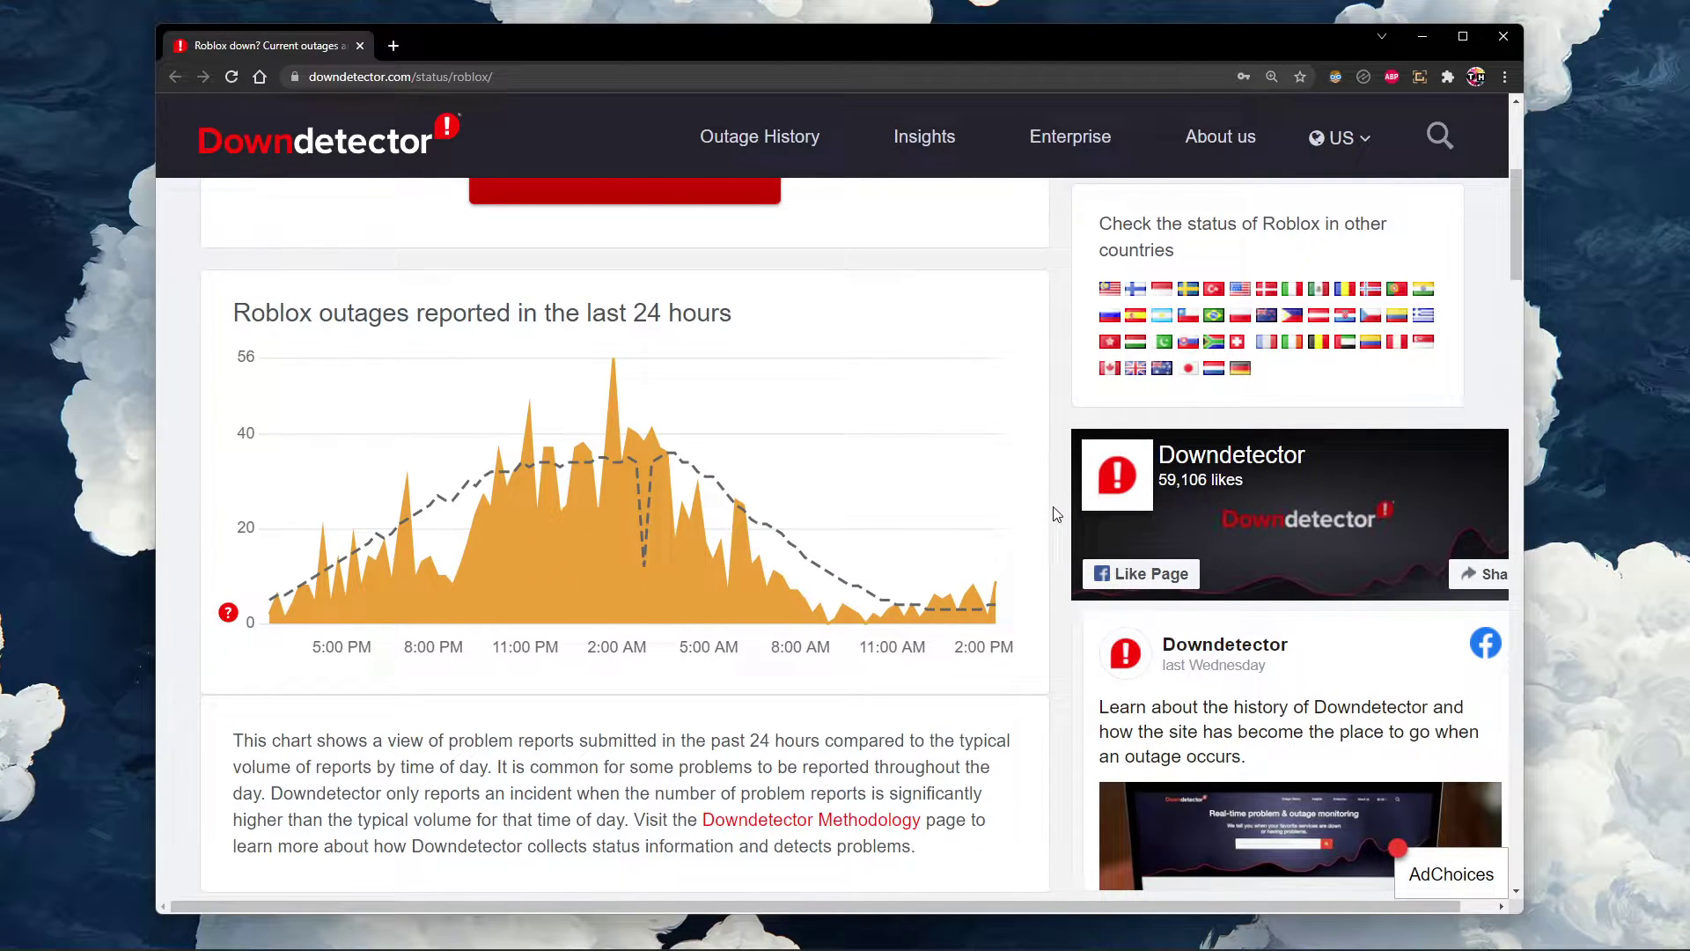
scroll(1057, 511, "down", 5)
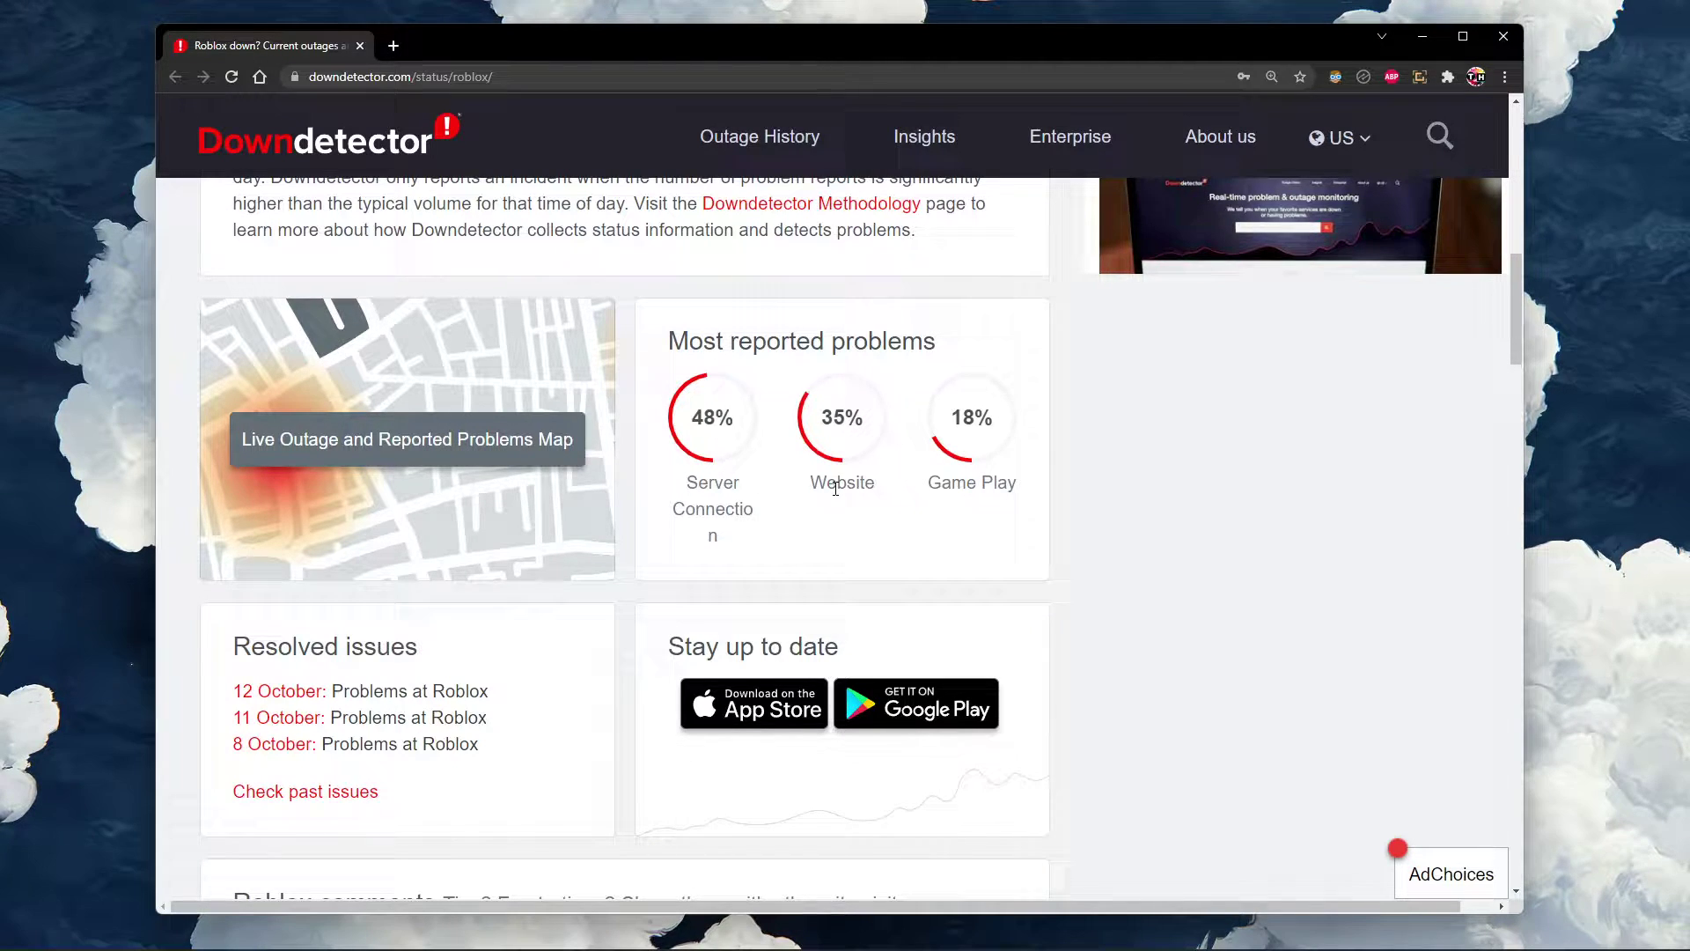
left_click_drag(931, 487, 1017, 484)
left_click(1083, 485)
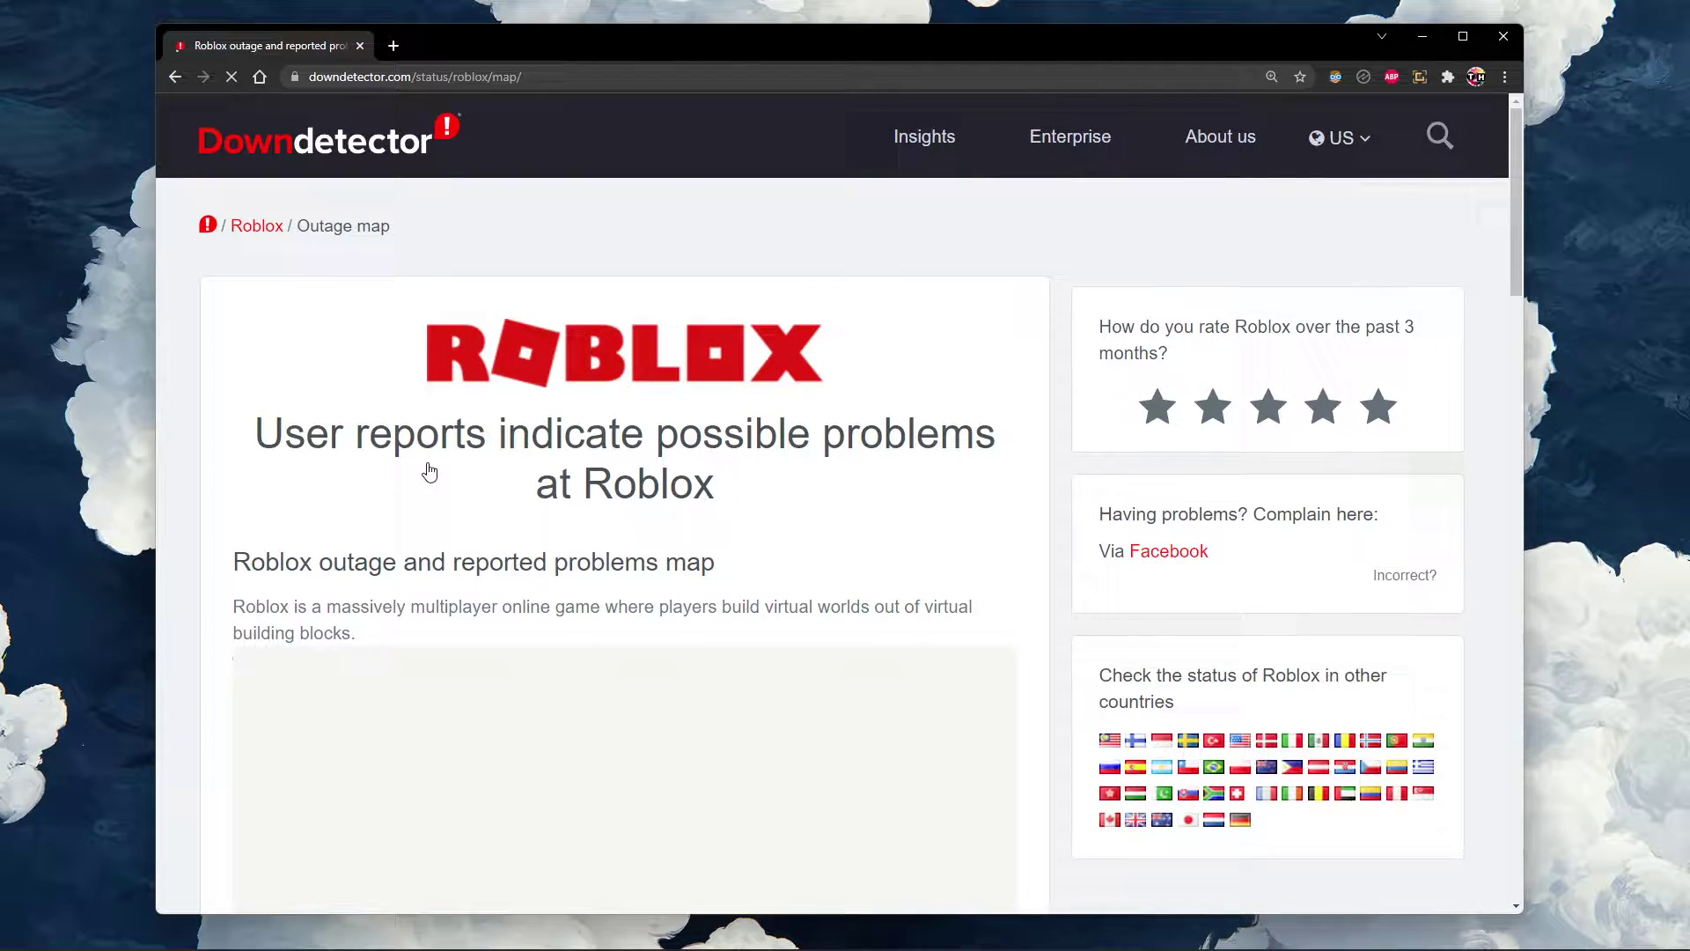
scroll(429, 473, "down", 3)
scroll(429, 472, "down", 2)
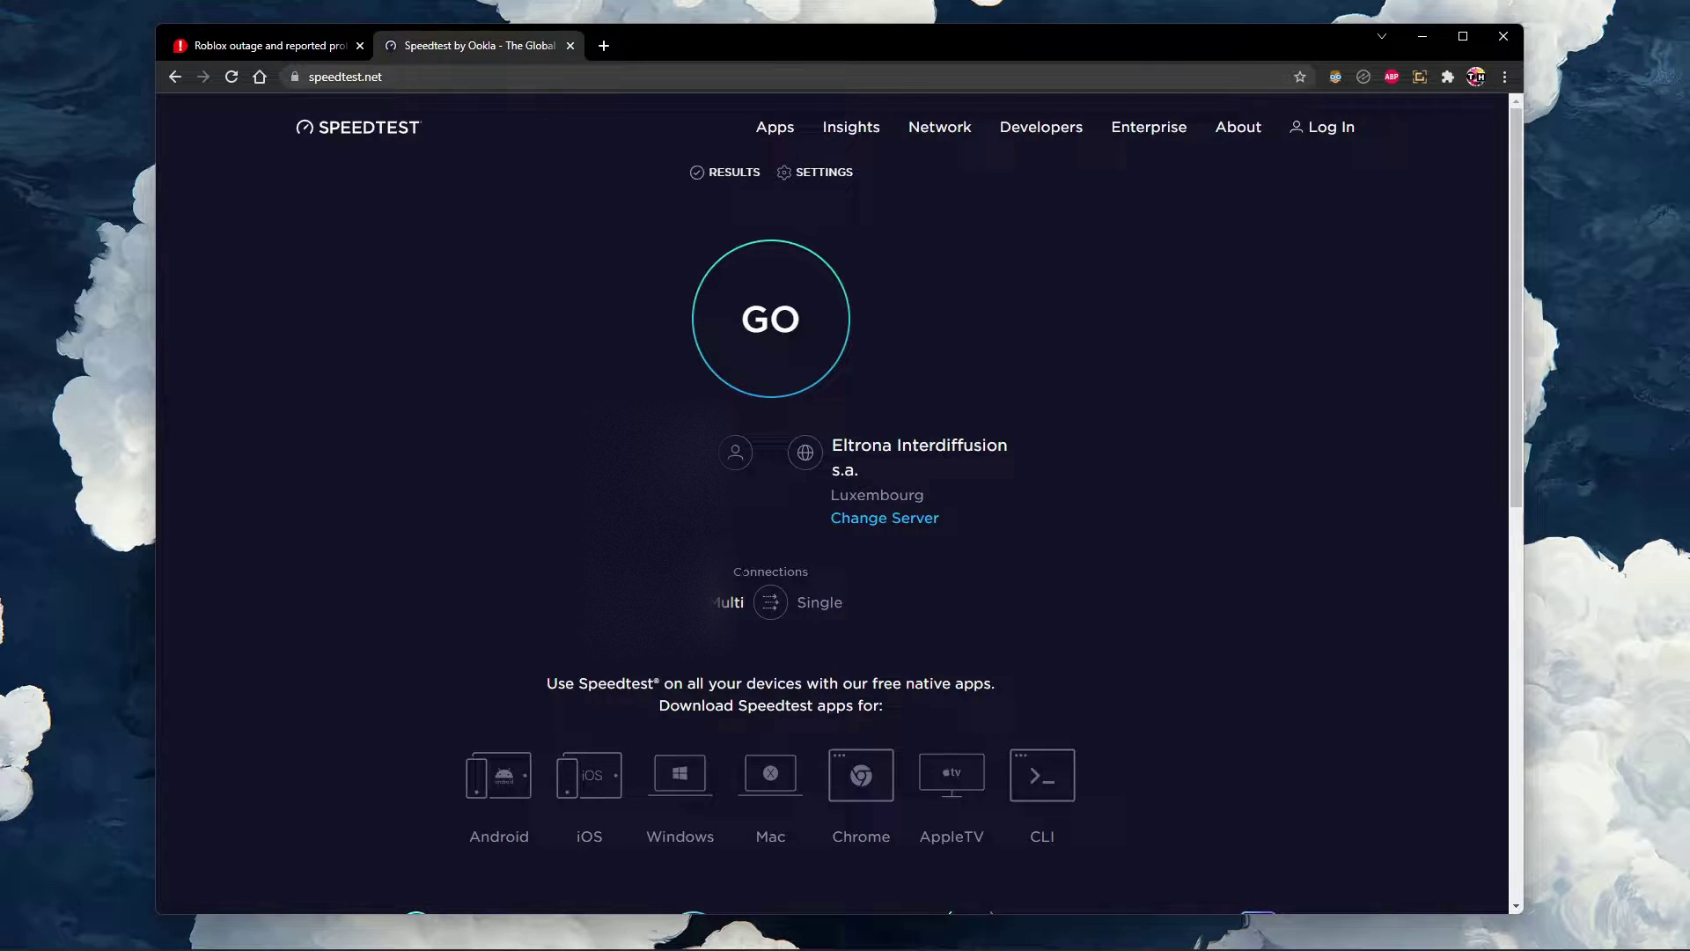
Step: Run the Speedtest and highlight the 15 ms ping result
left_click(771, 337)
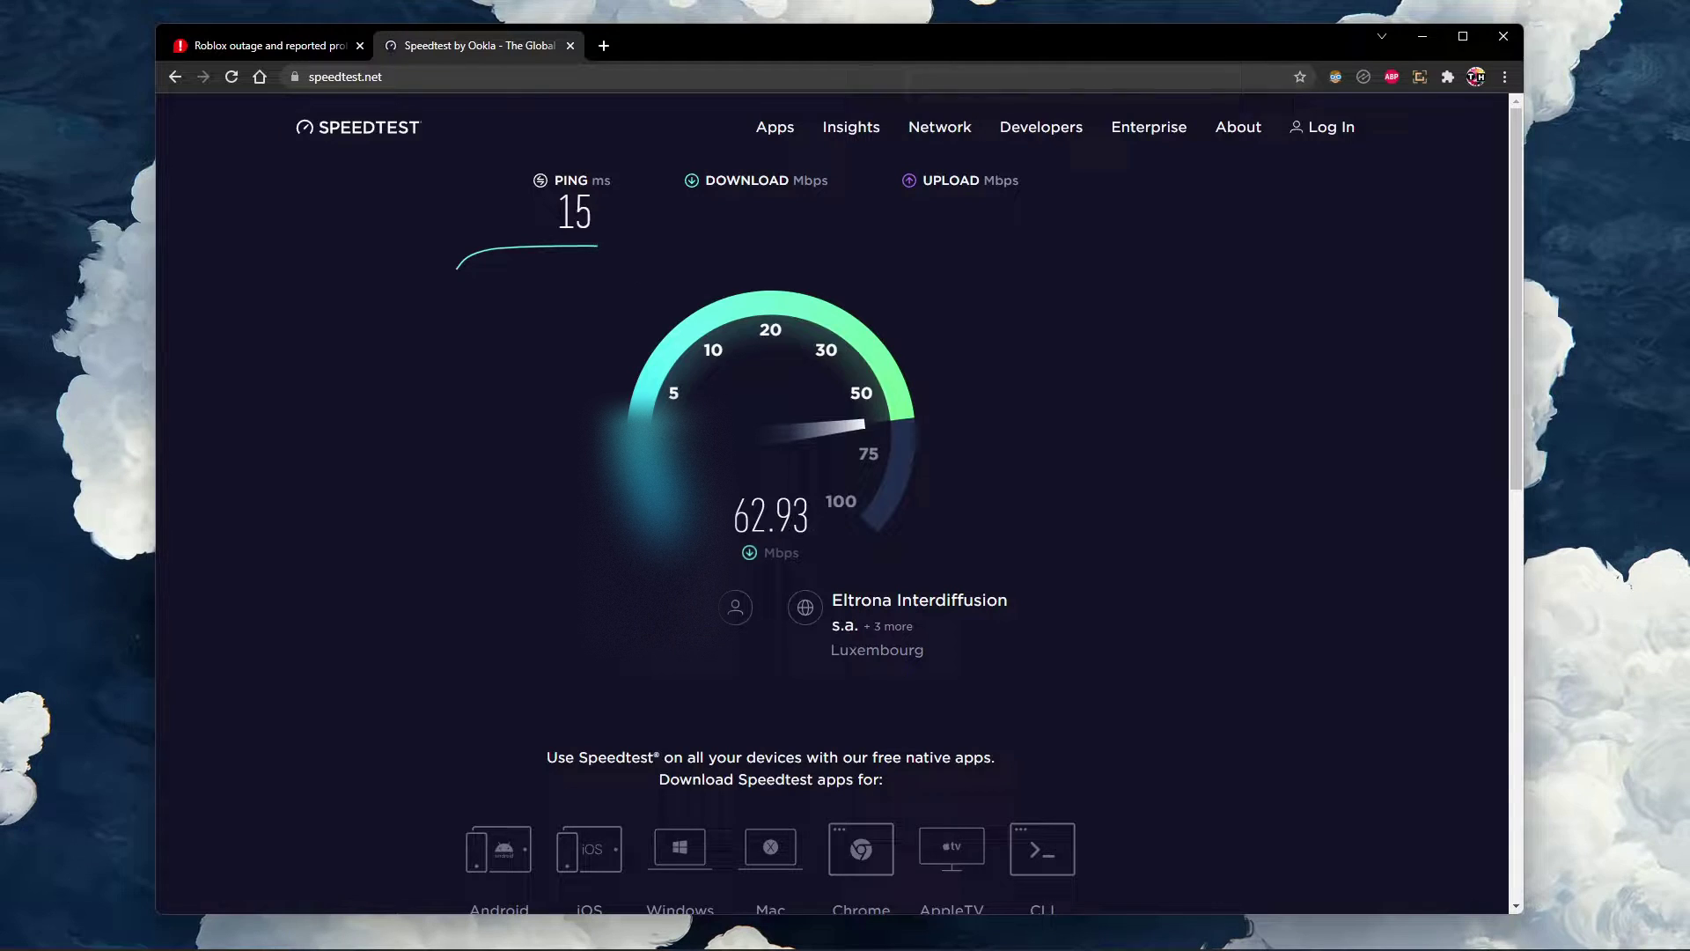
double_click(576, 214)
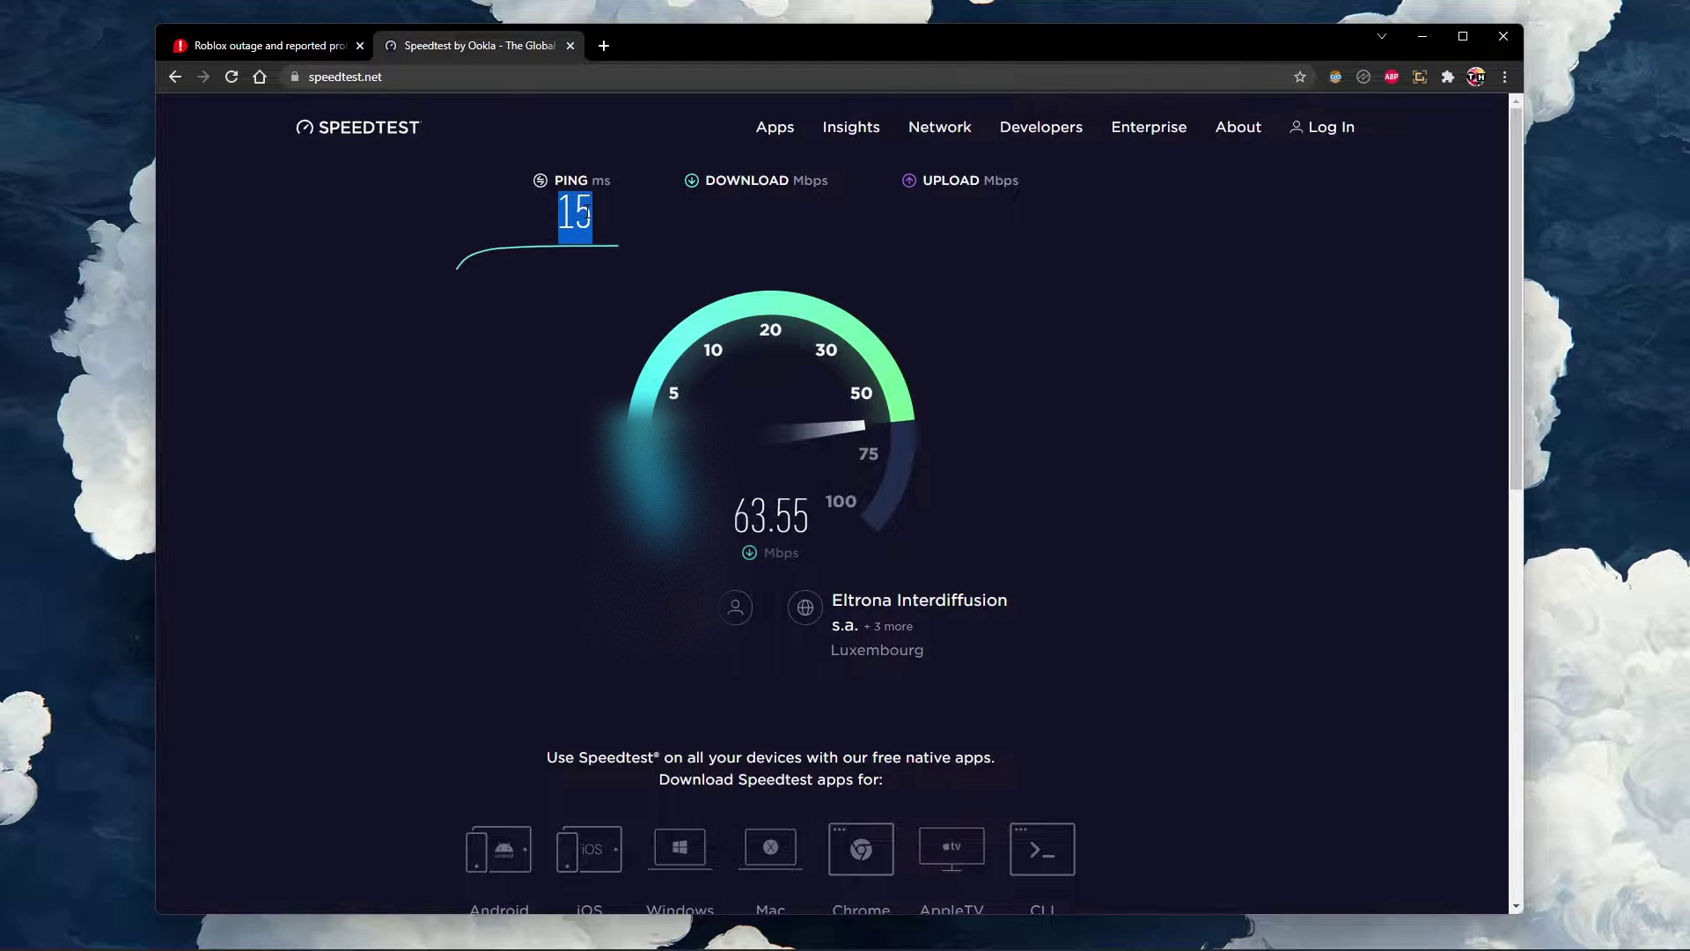
Step: Clear the ping highlight as download settles at 64.96 Mbps
left_click(485, 321)
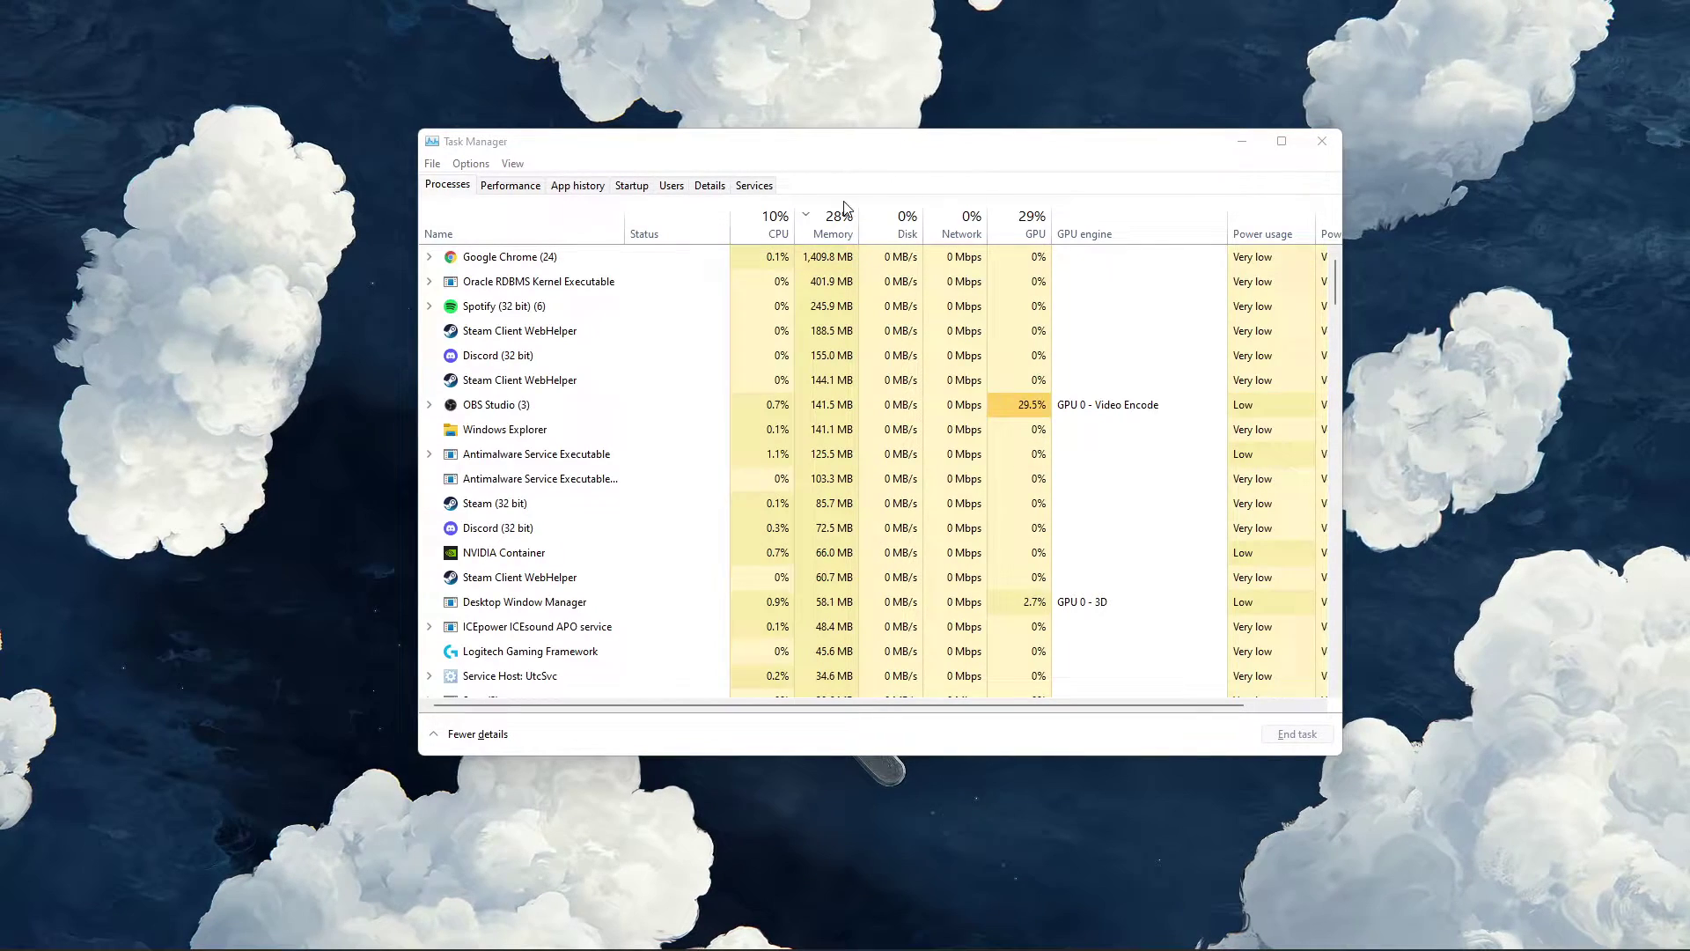
Step: Open Resource Monitor's Network tab from Task Manager's Performance view
left_click(511, 185)
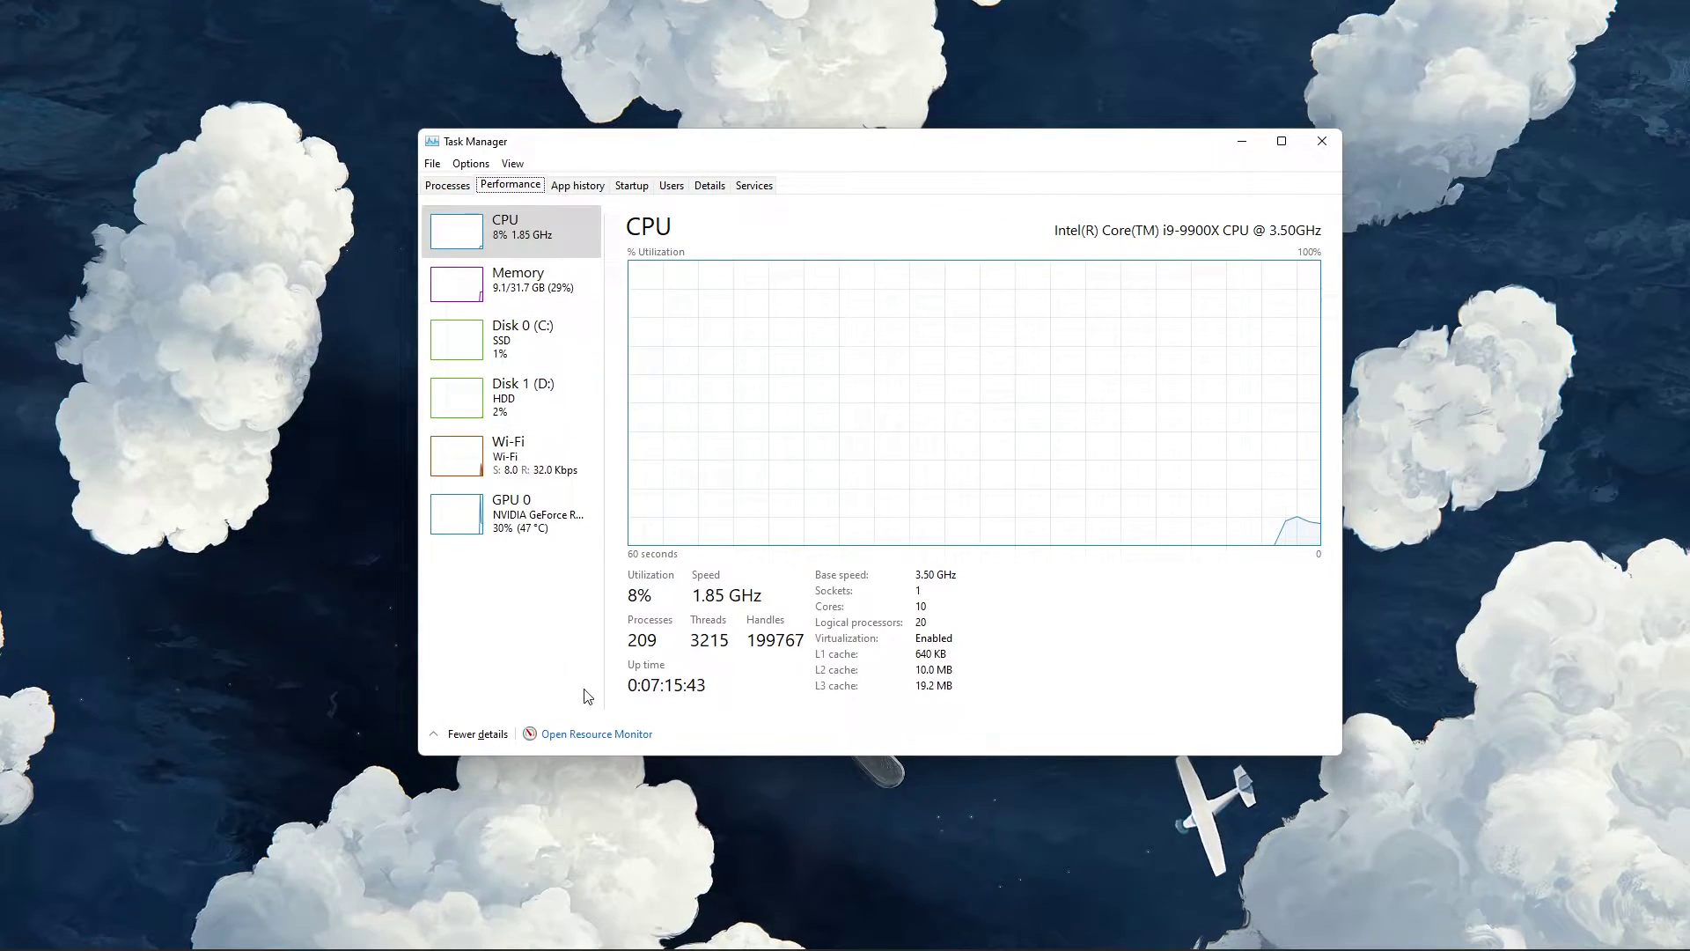
left_click(597, 733)
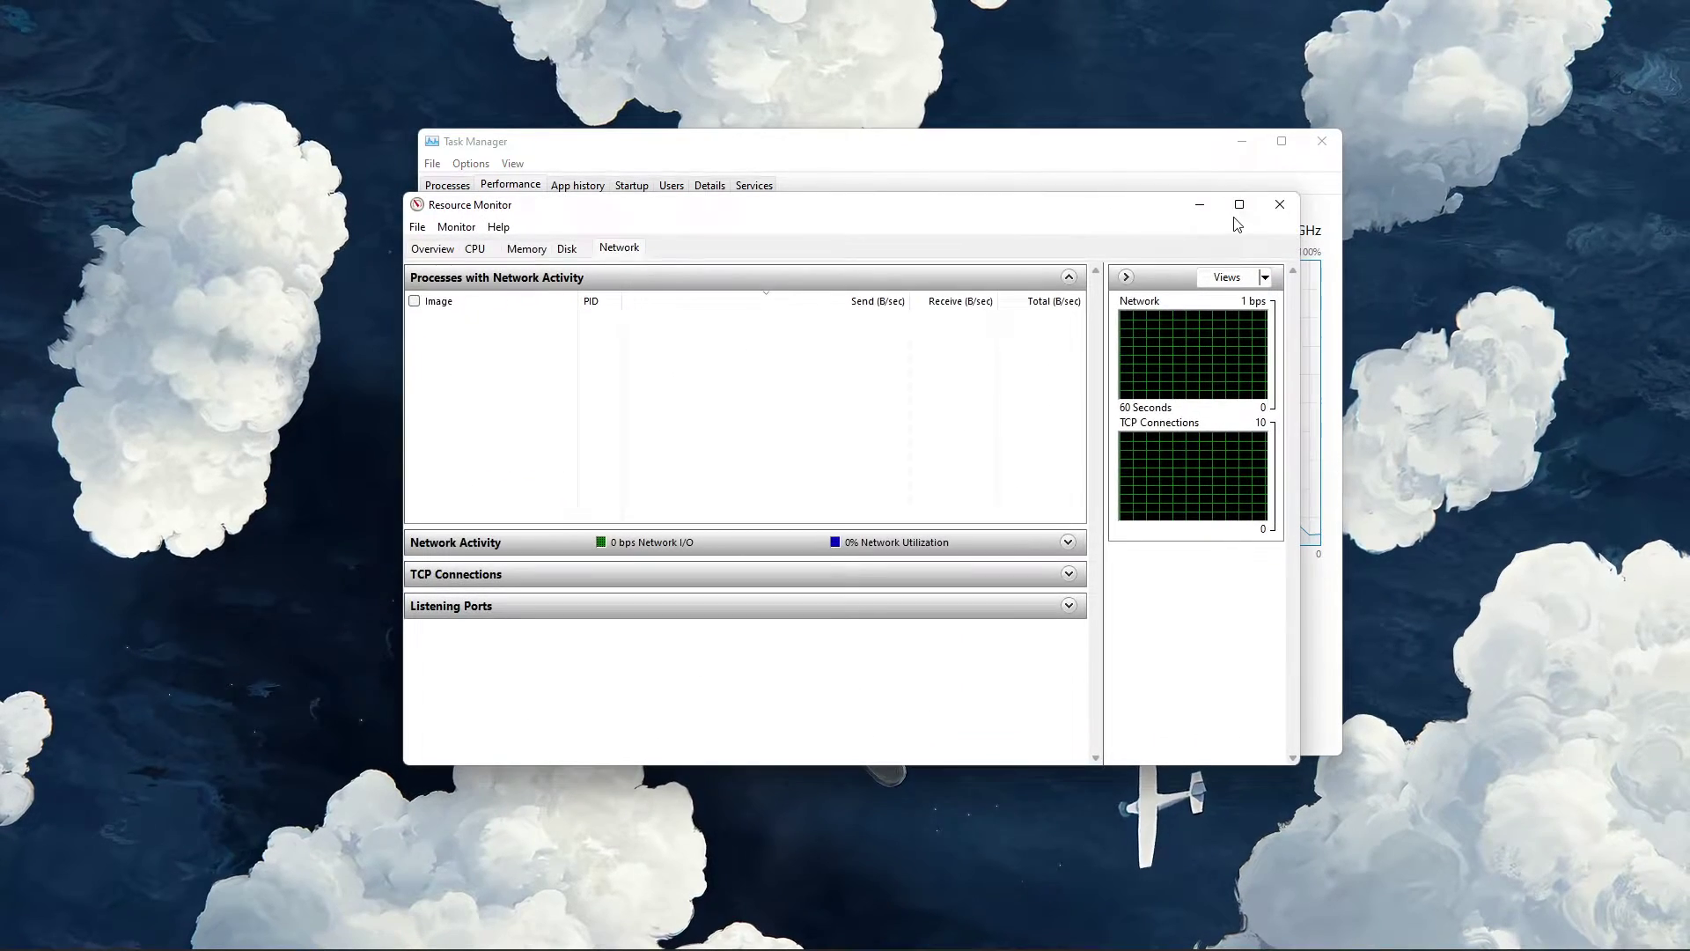
left_click(1323, 141)
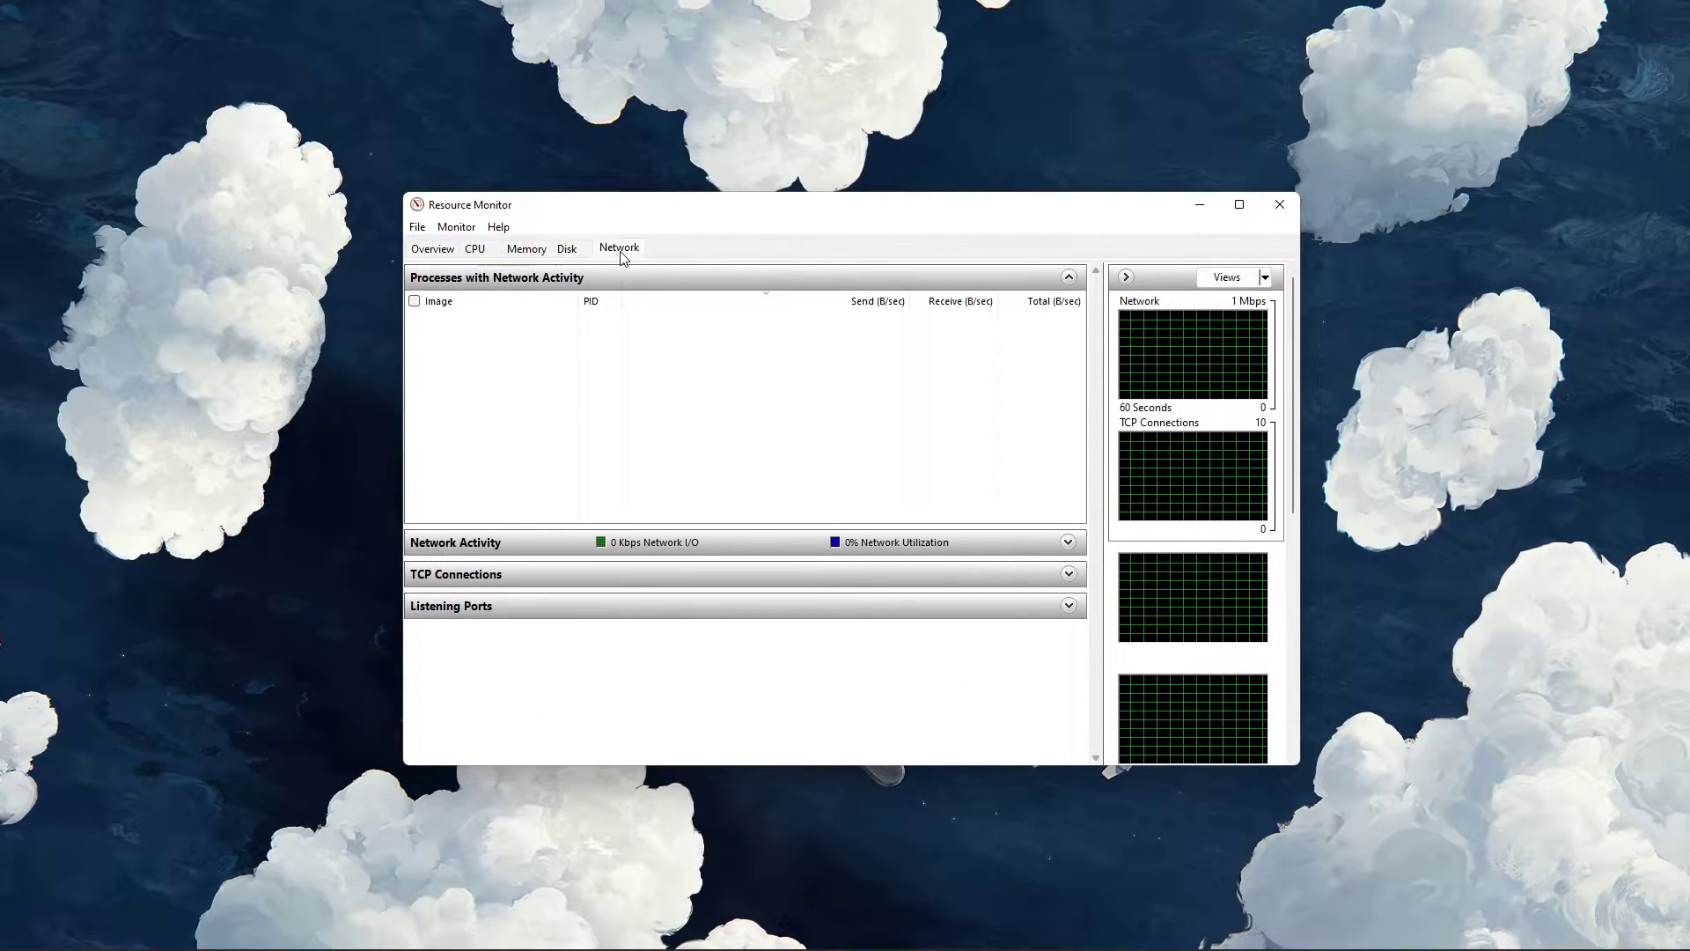
left_click(543, 284)
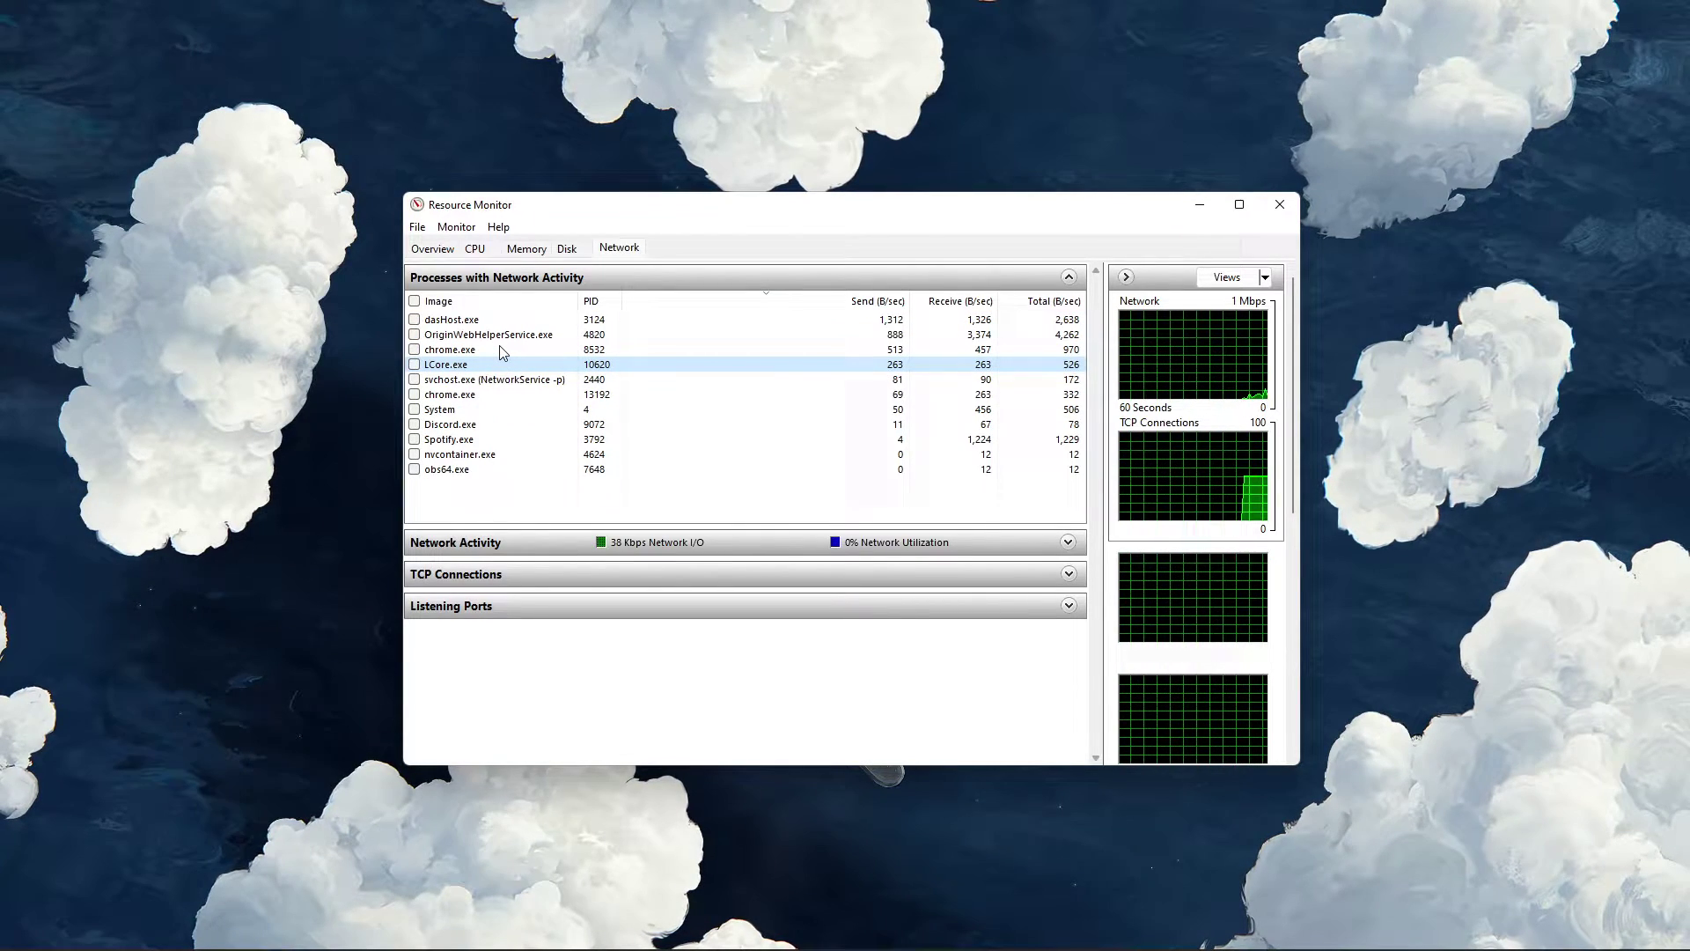
Step: Inspect actions for chrome.exe, steam.exe and svchost.exe without ending them
left_click(501, 352)
right_click(516, 352)
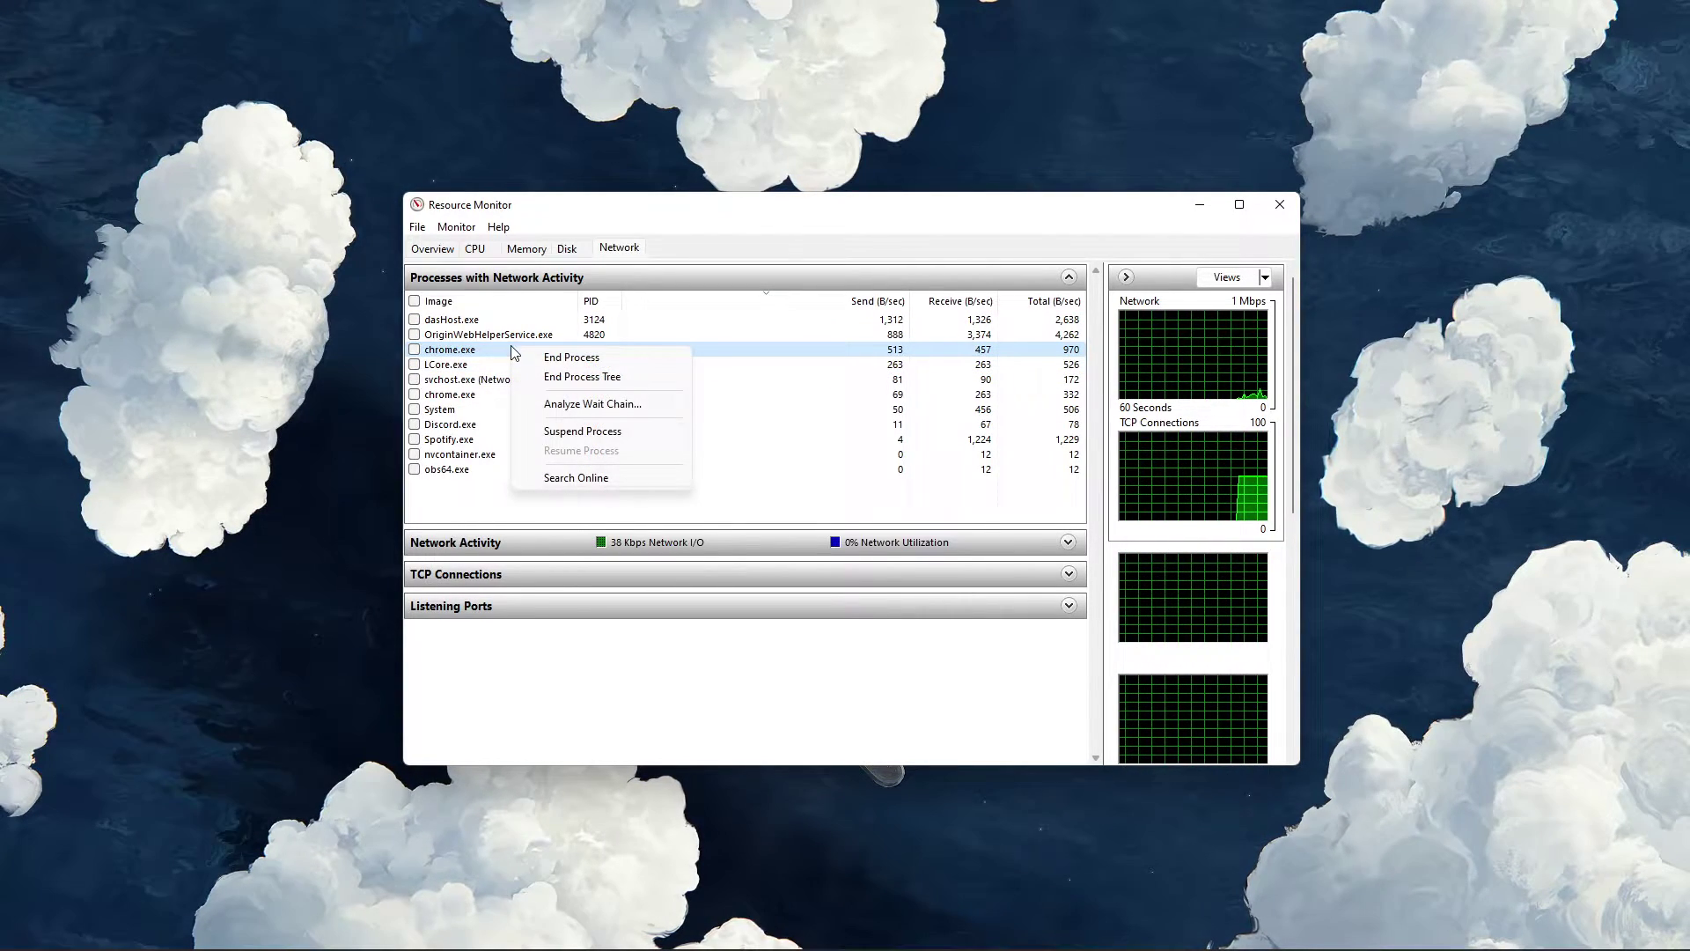
key("Escape")
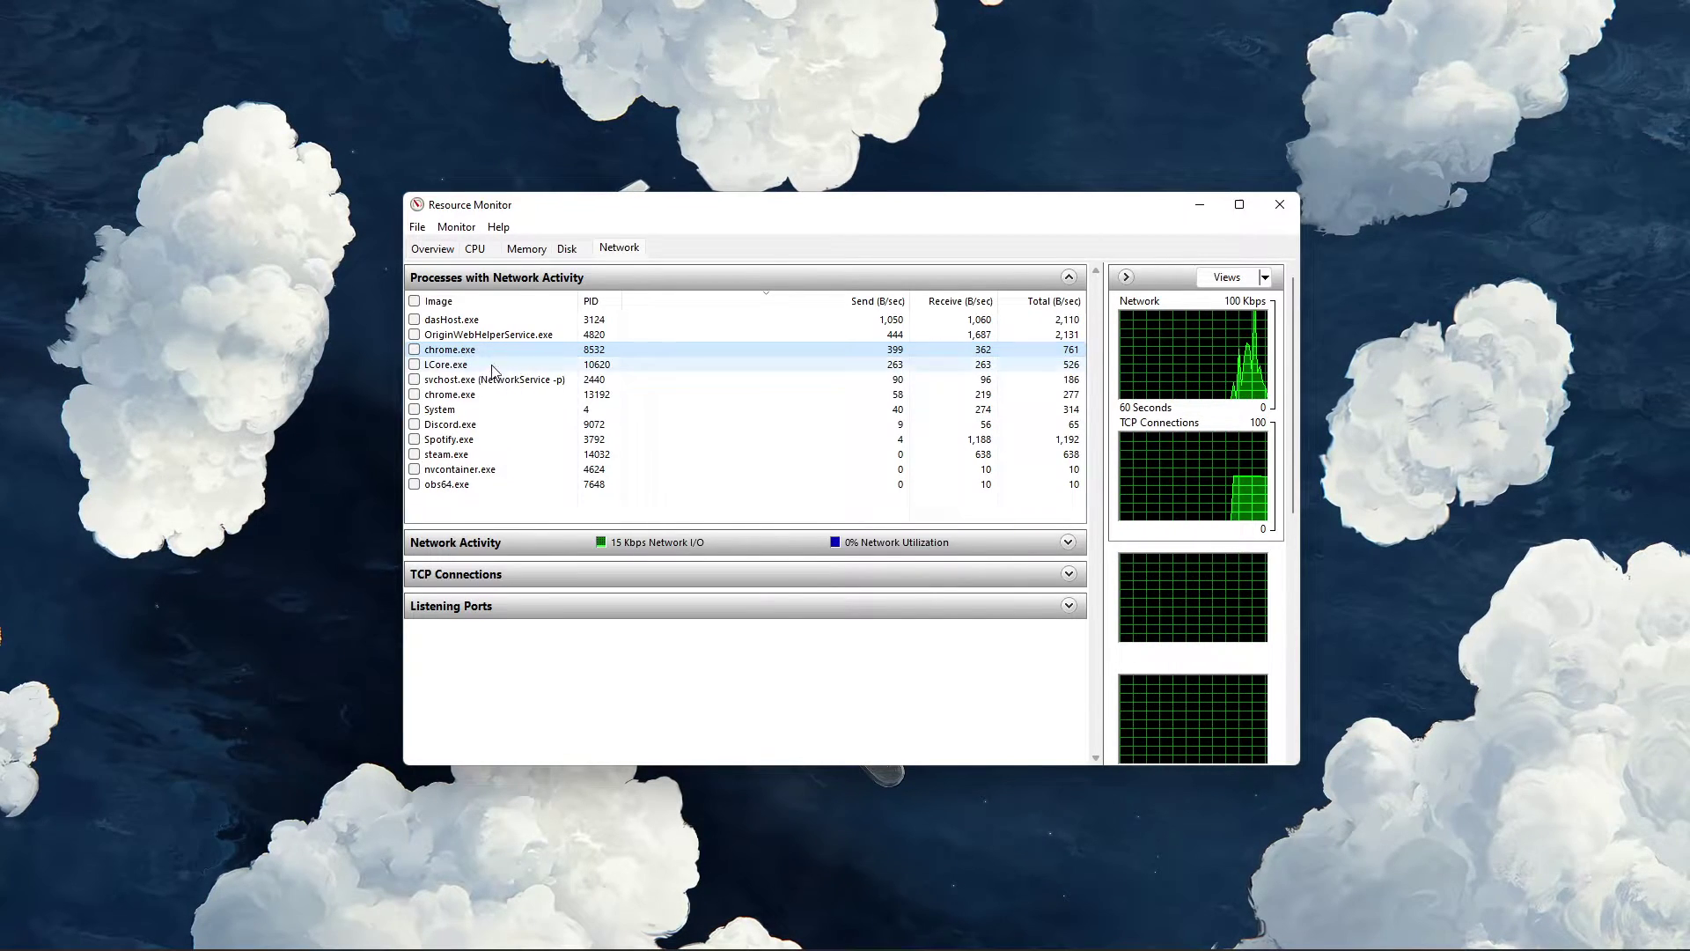
left_click(554, 455)
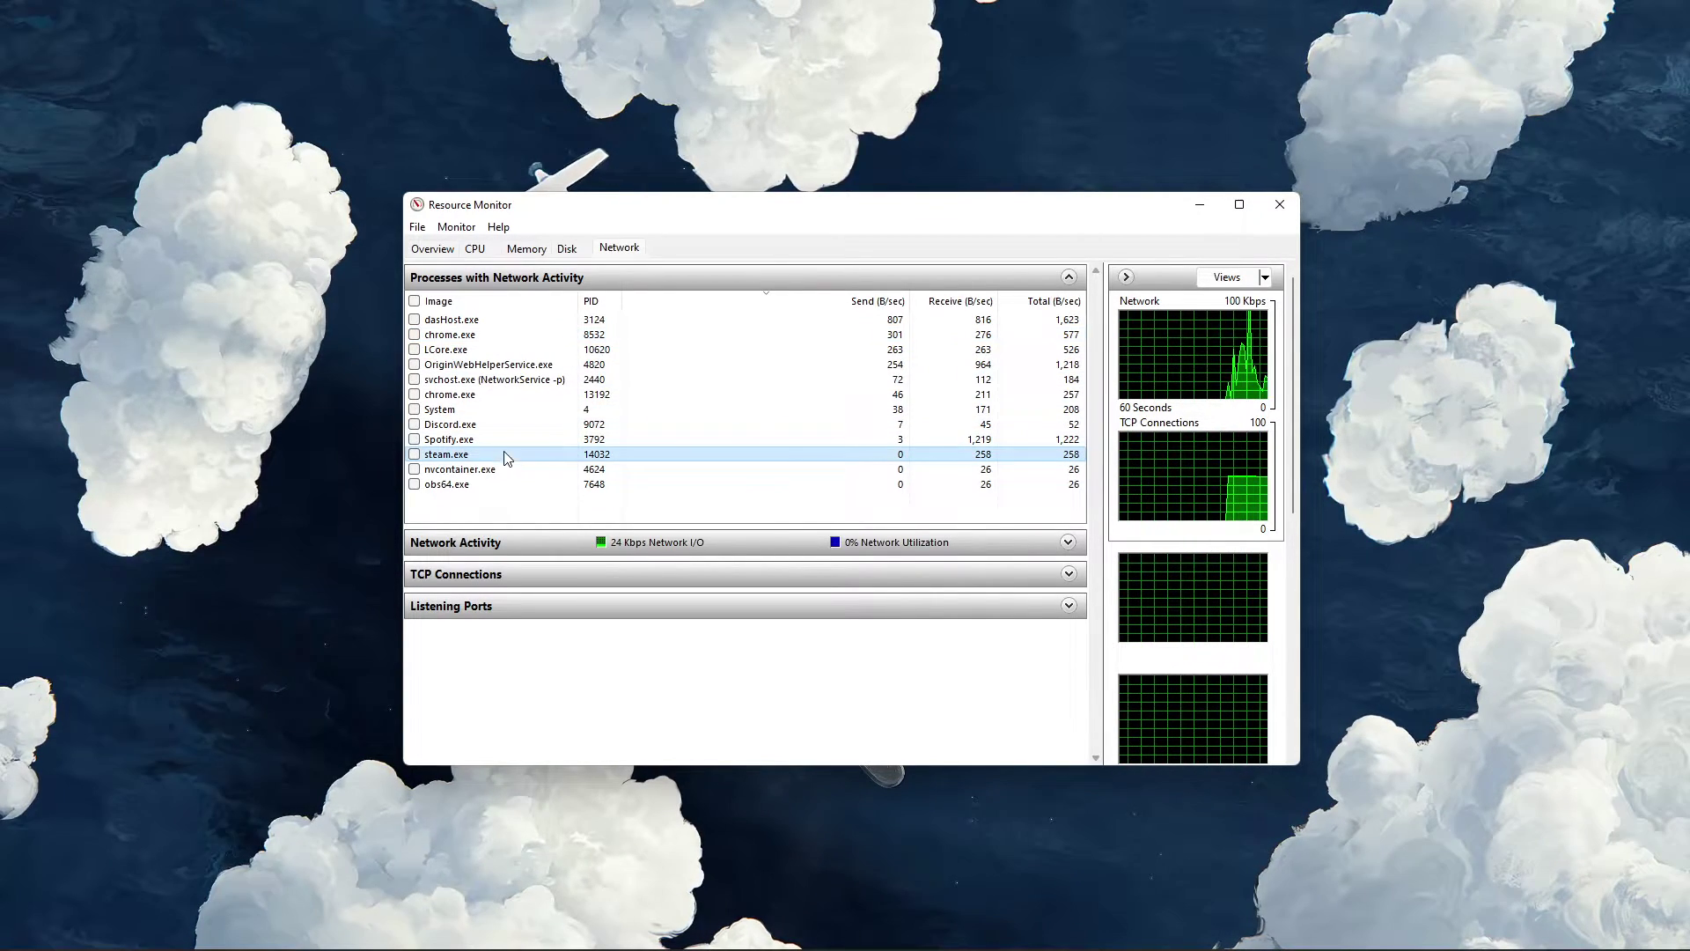
right_click(555, 460)
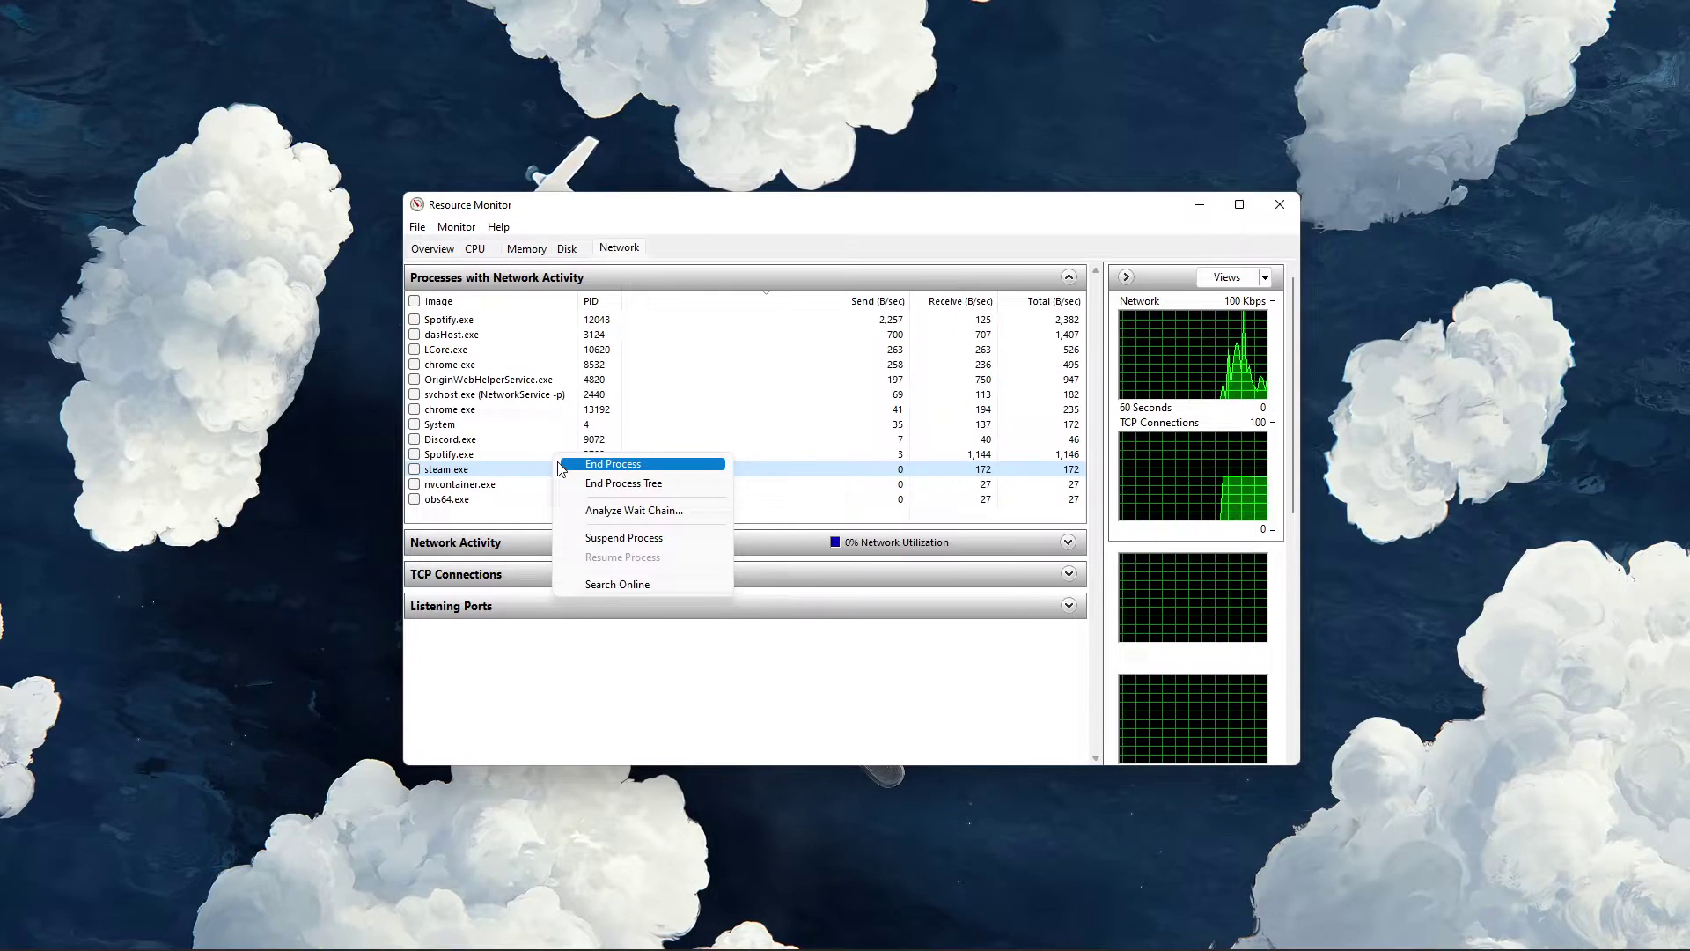
left_click(513, 473)
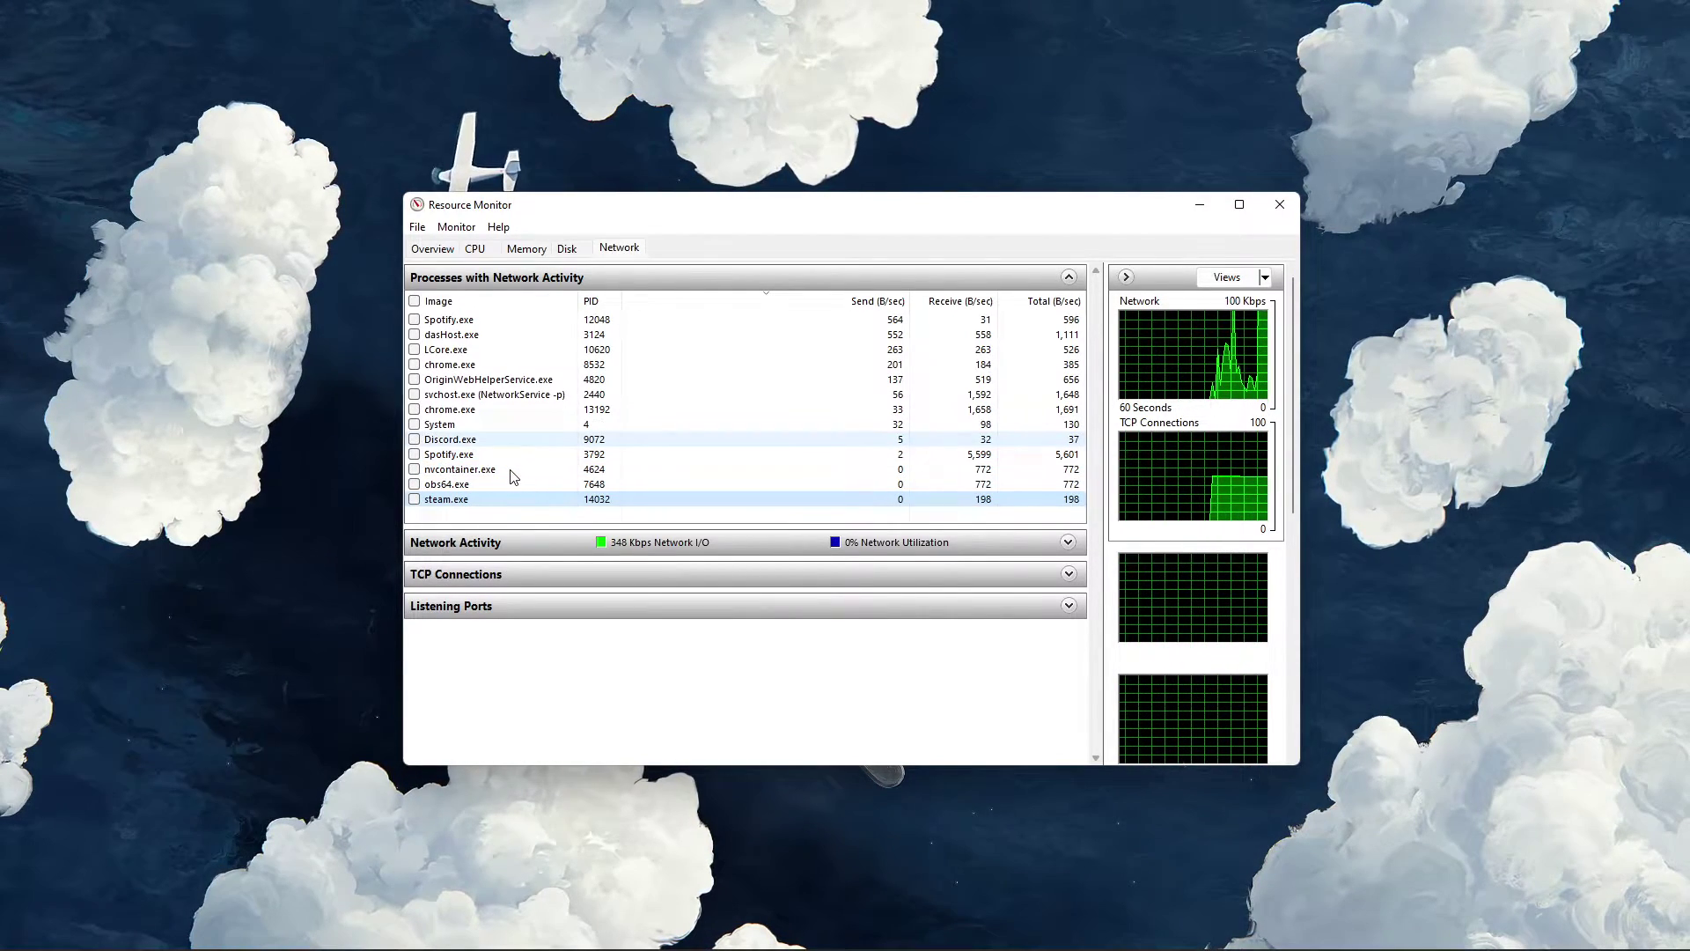
right_click(522, 381)
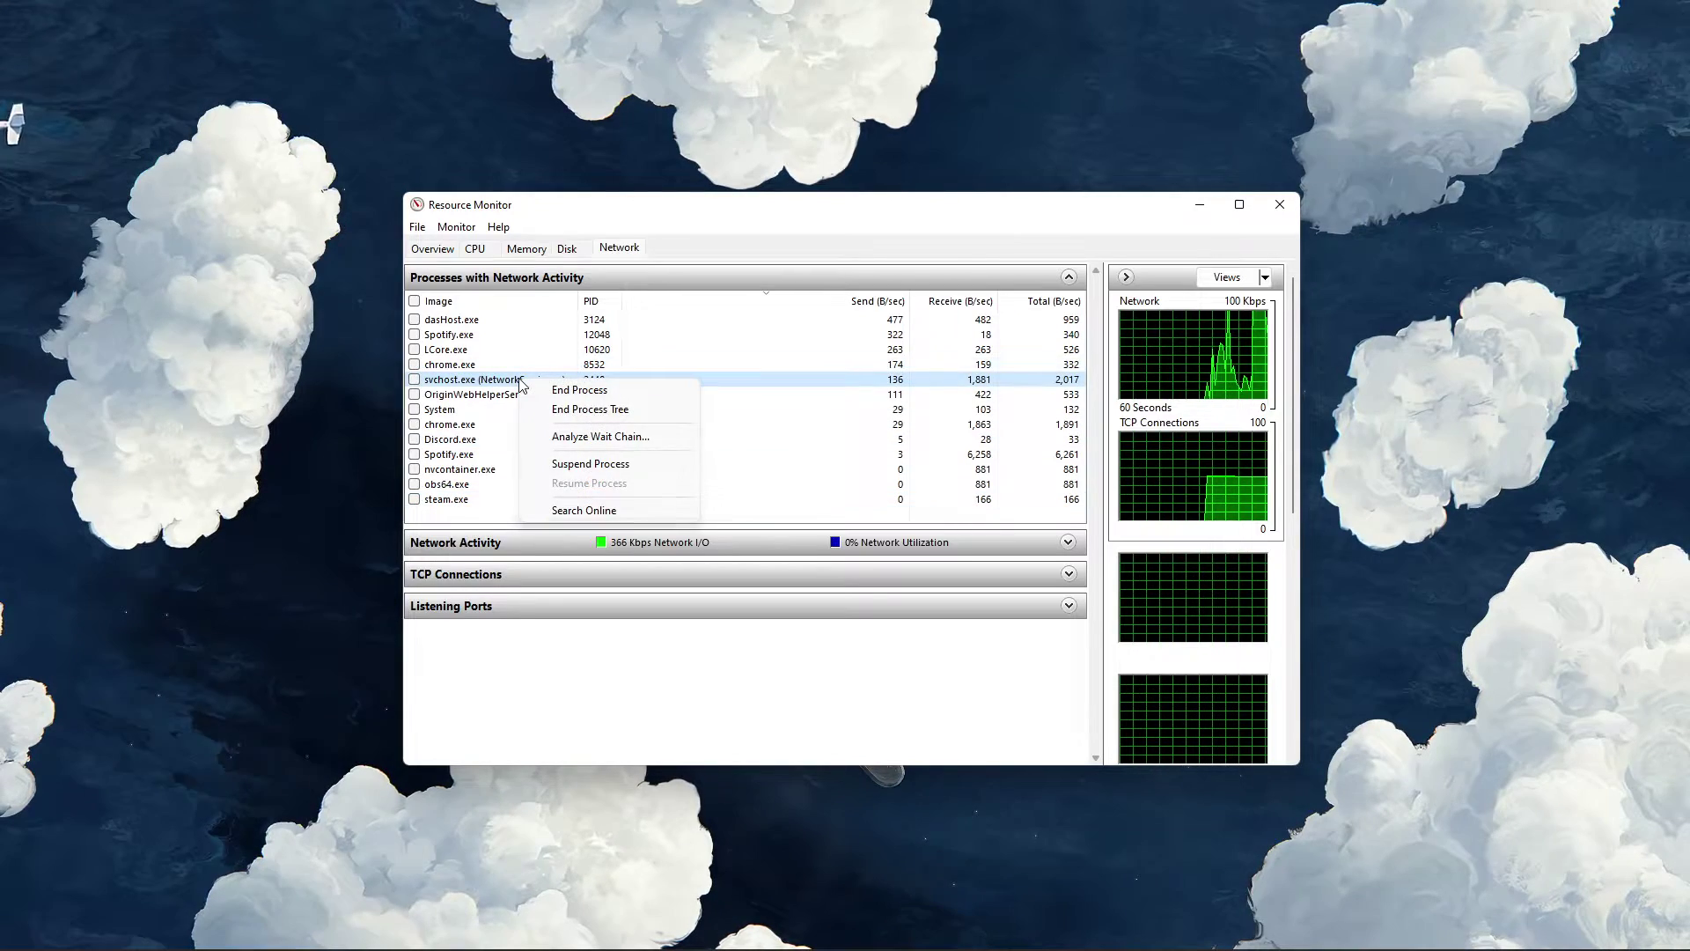
key("Escape")
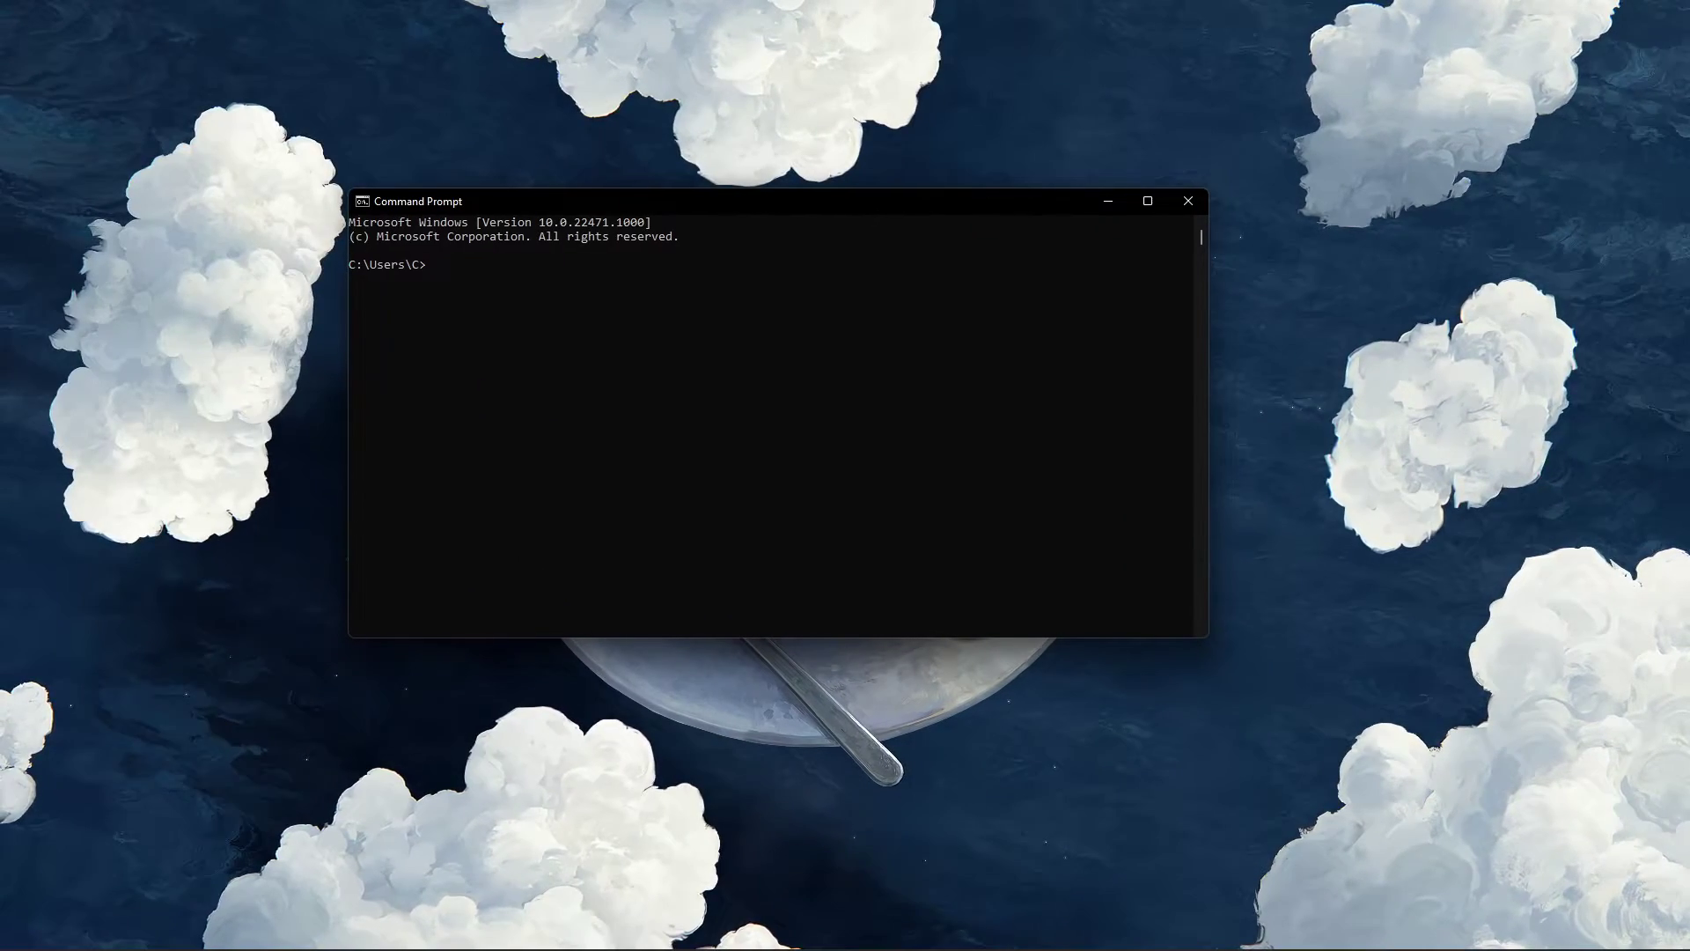
type("ping googl")
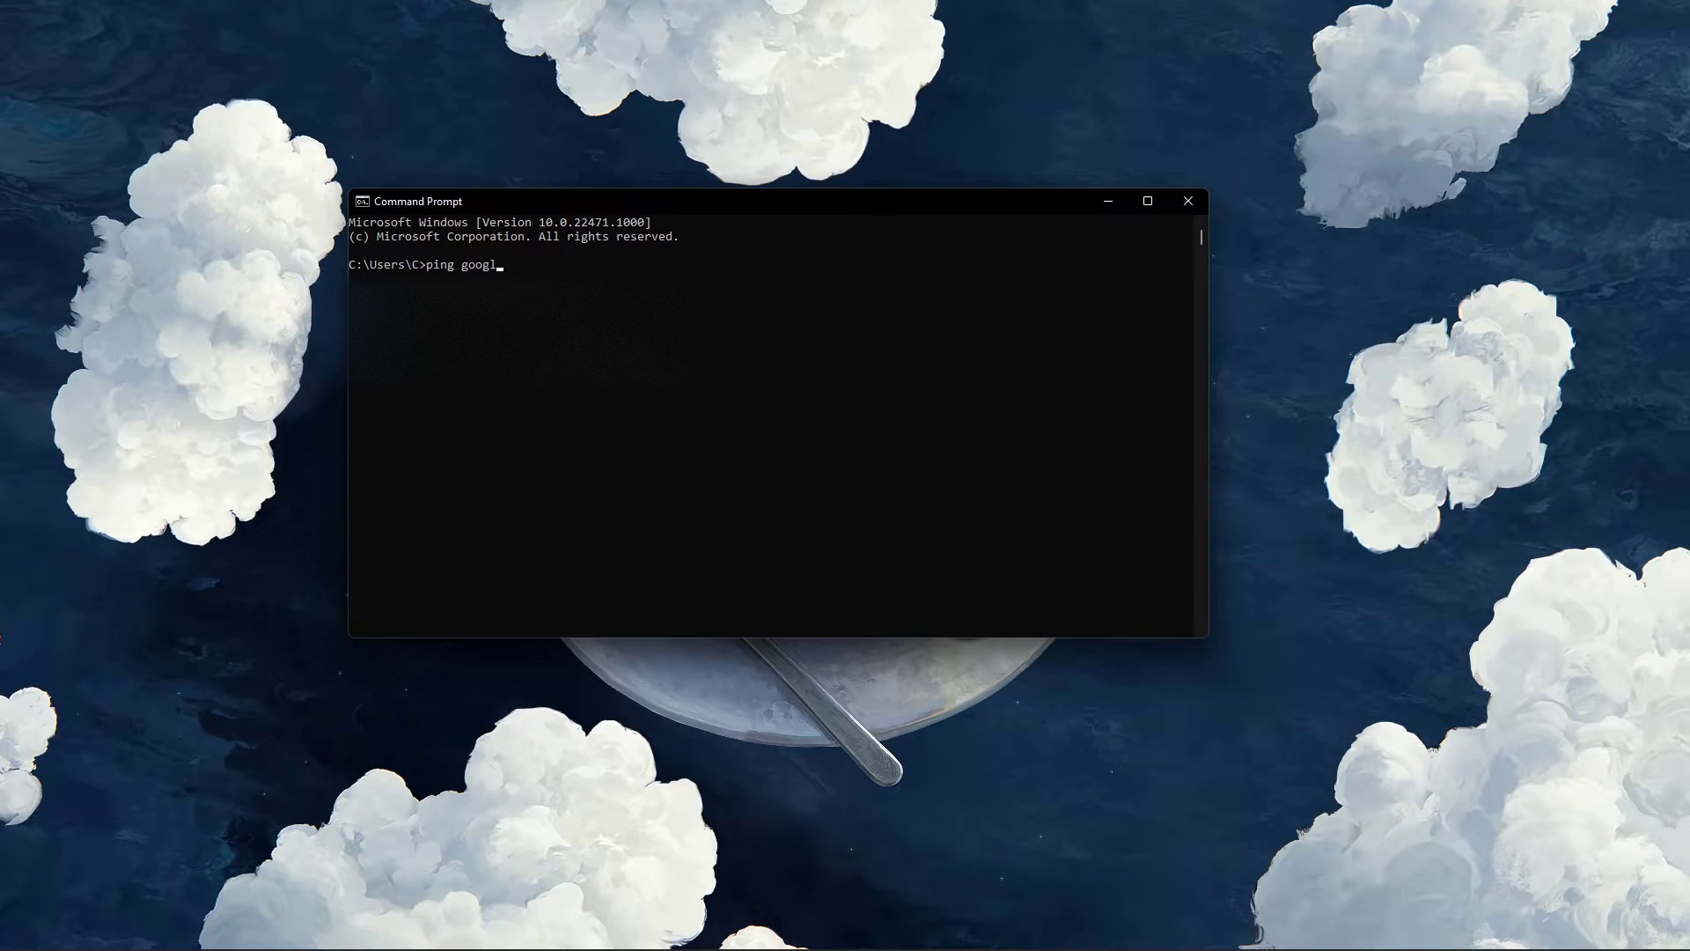
type("e.com")
Step: Ping google.com, highlight the Lost = 0 result, and run ipconfig /flushdns
key("Return")
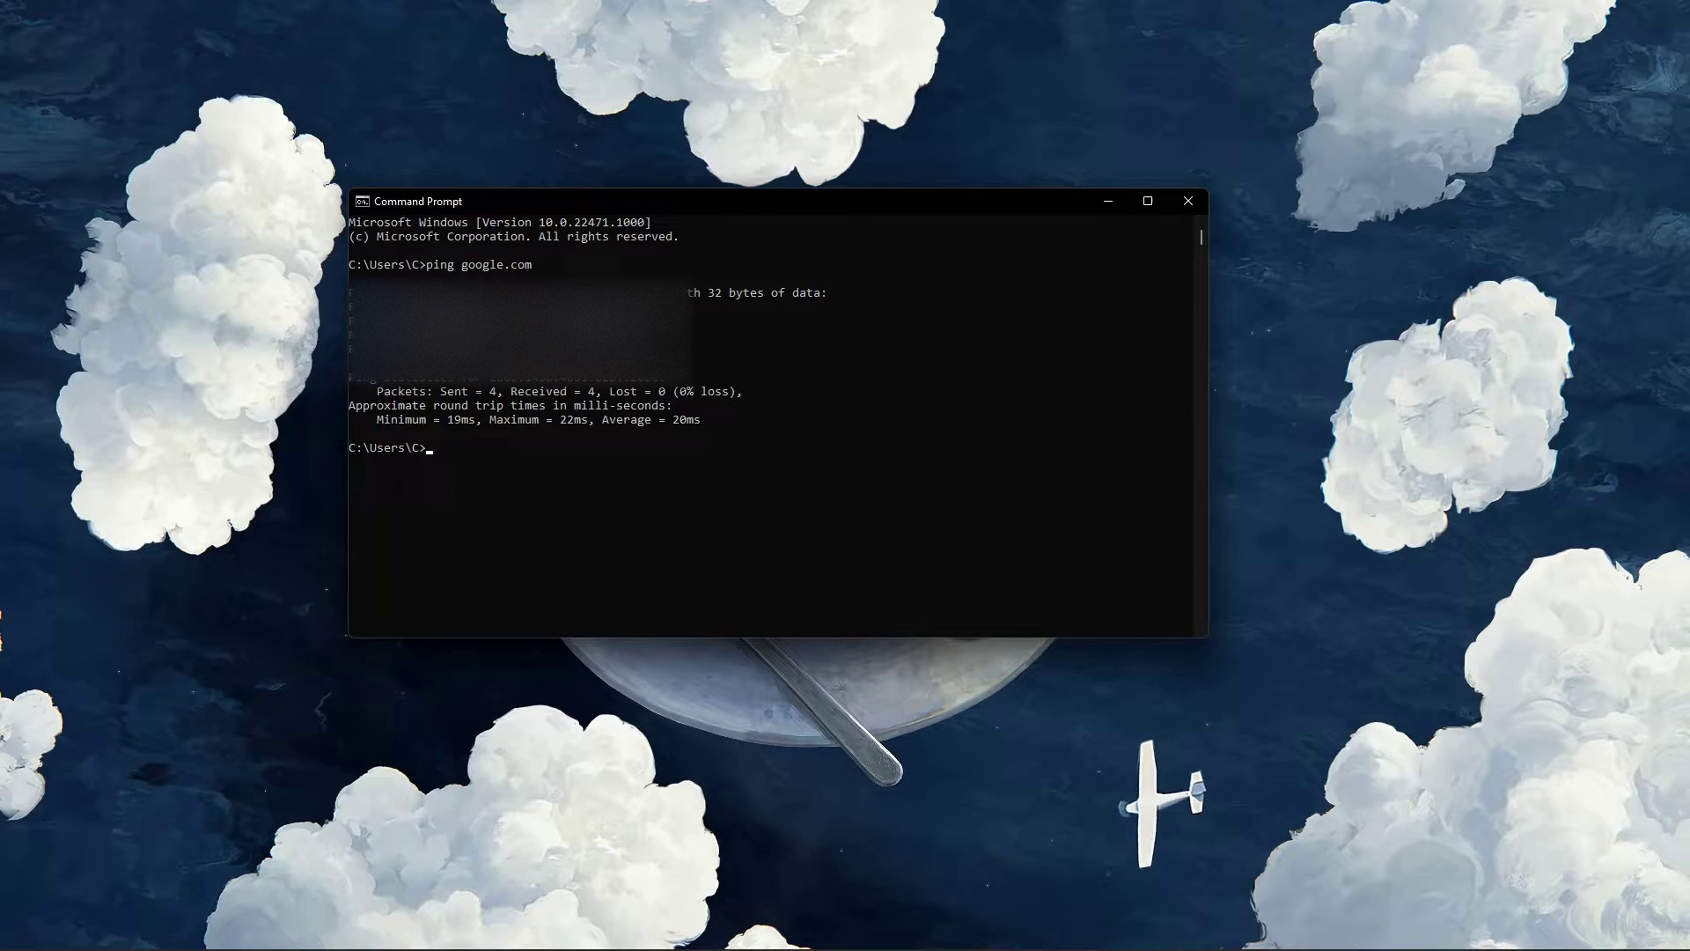
left_click_drag(609, 391, 726, 396)
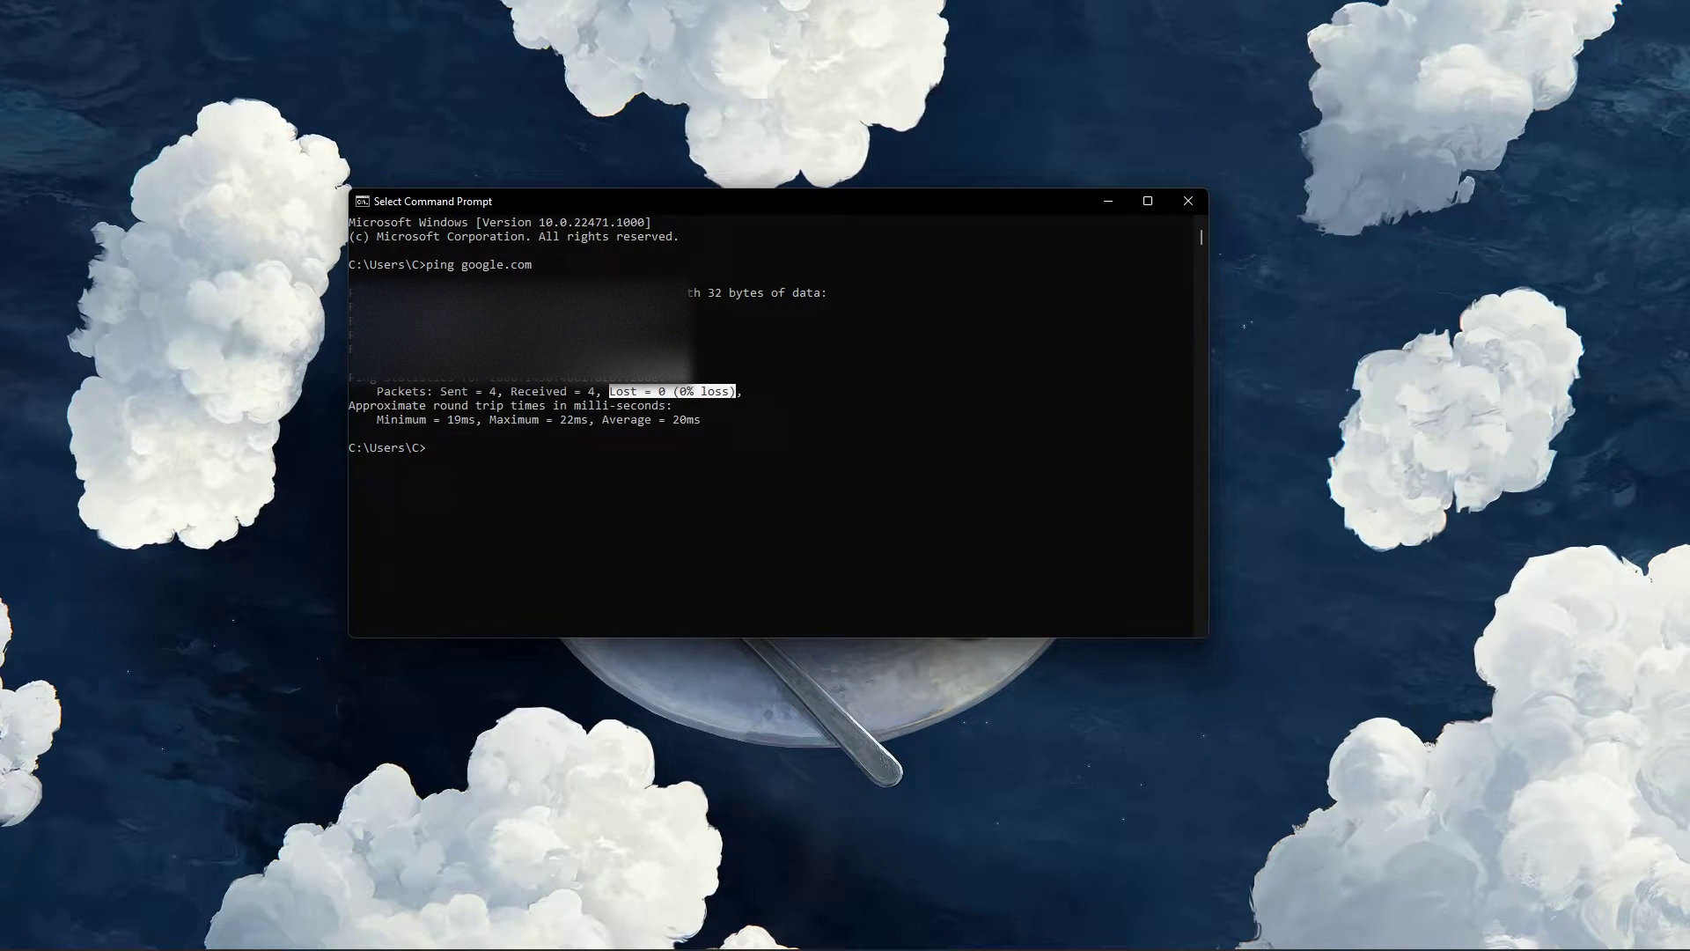
type("ipconfig /flushdns")
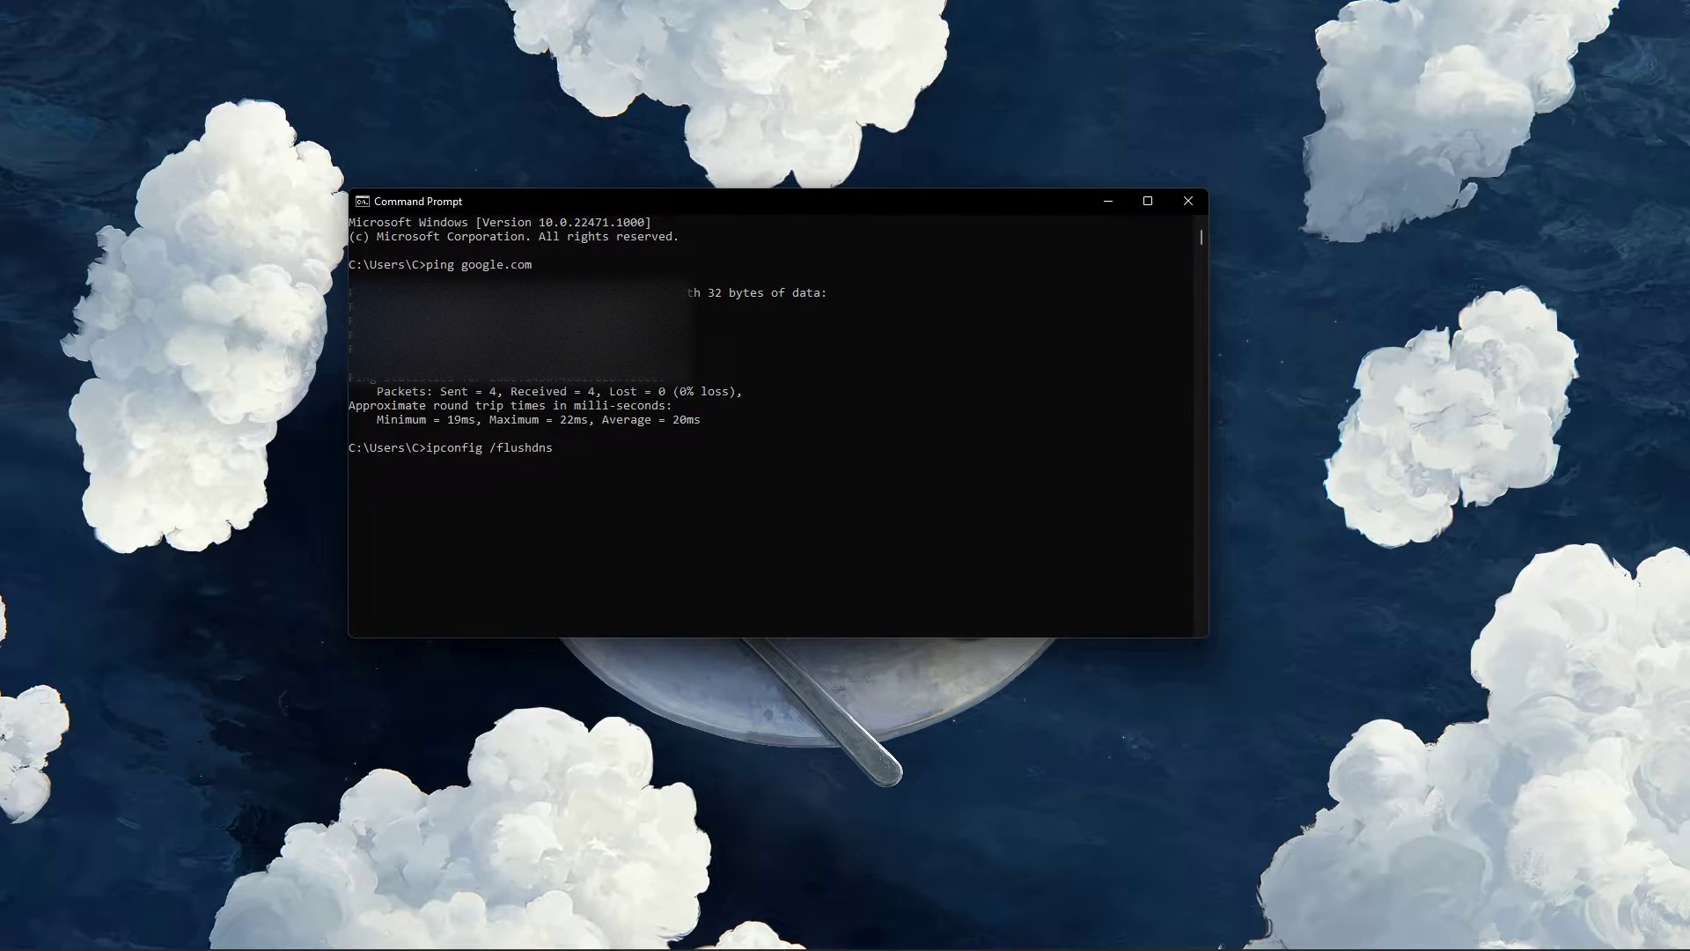
key("Return")
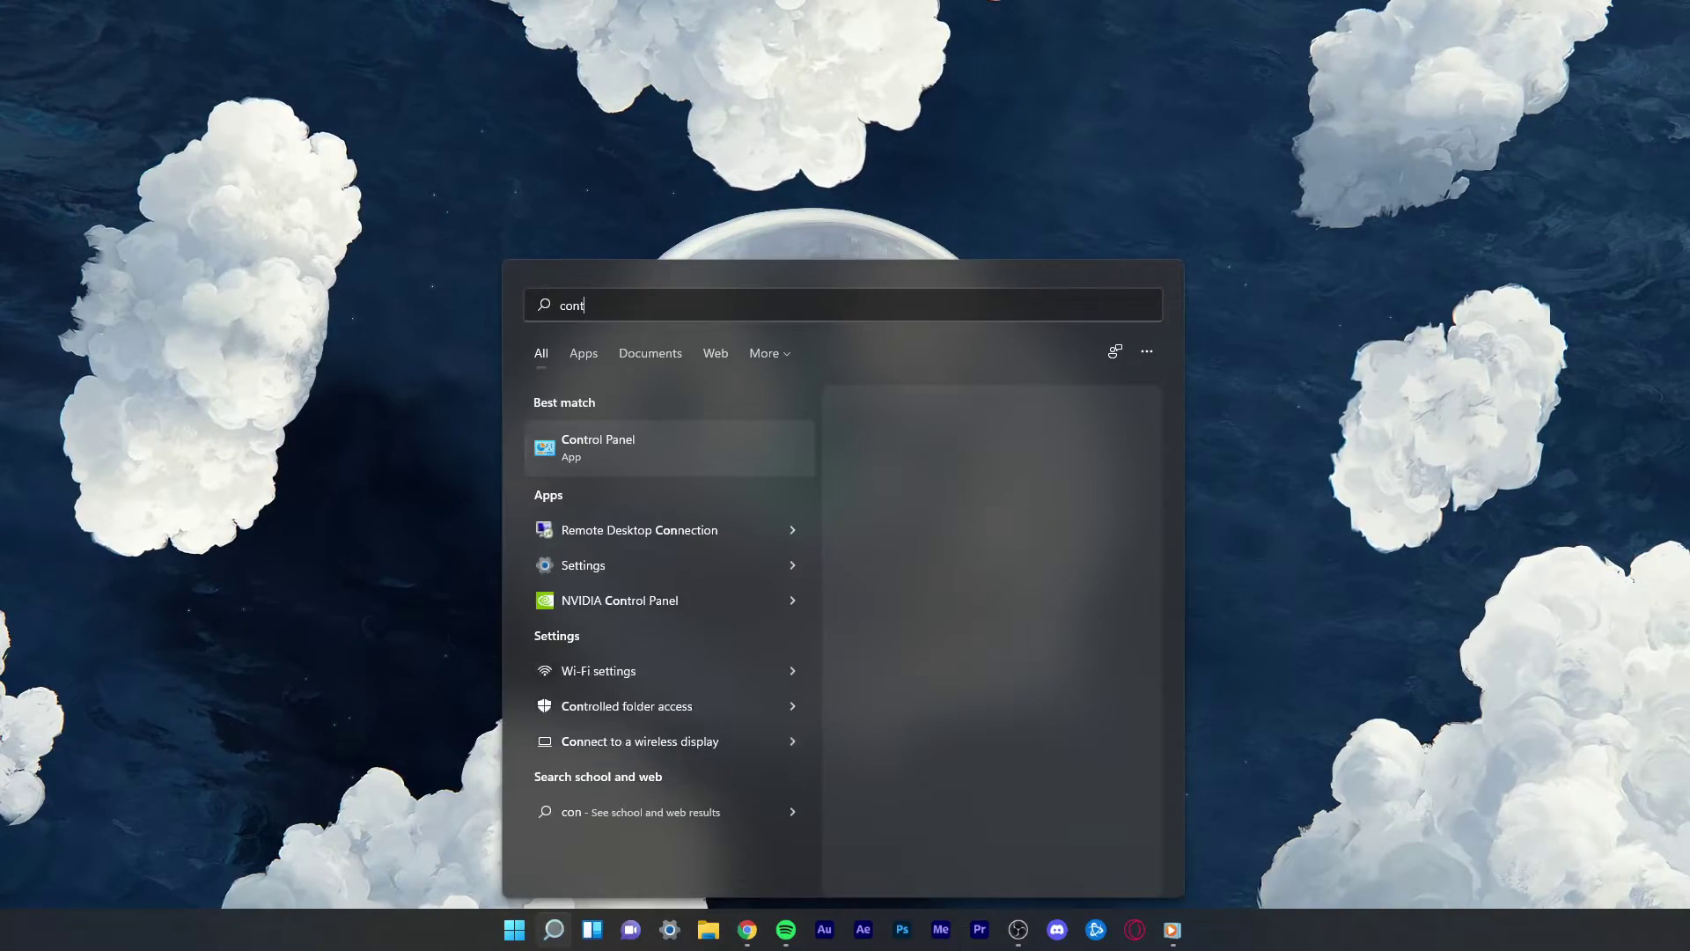
type("rol panel")
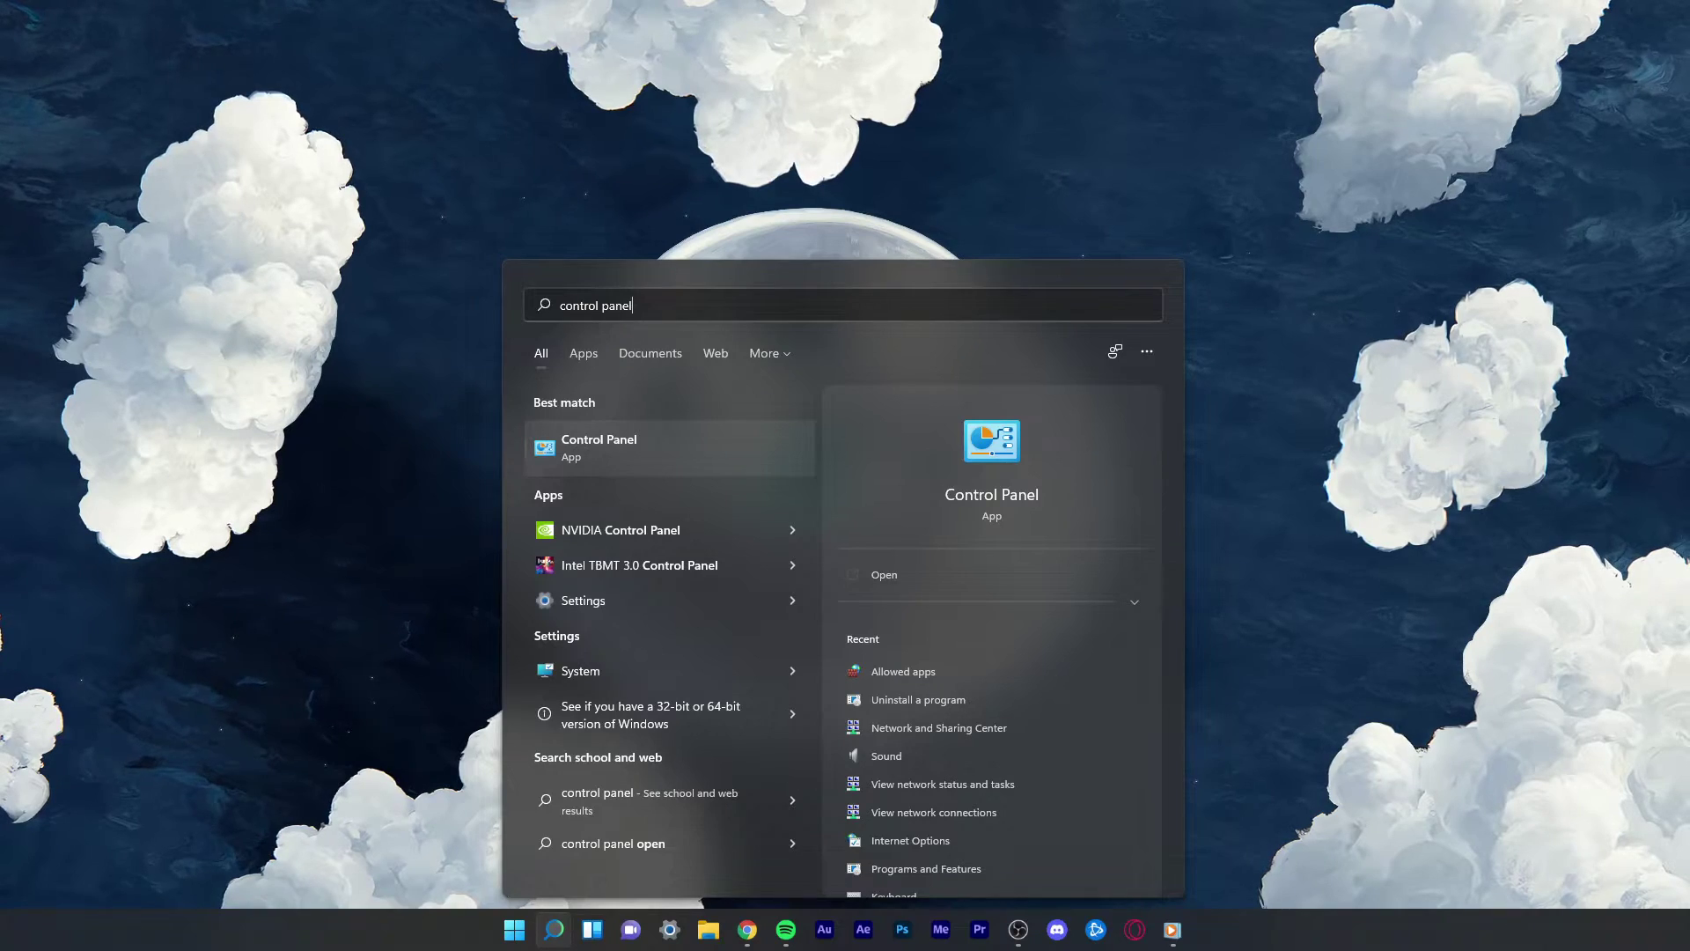
Step: Open Wi-Fi Status from Control Panel's Network and Sharing Center and move it left
key("Return")
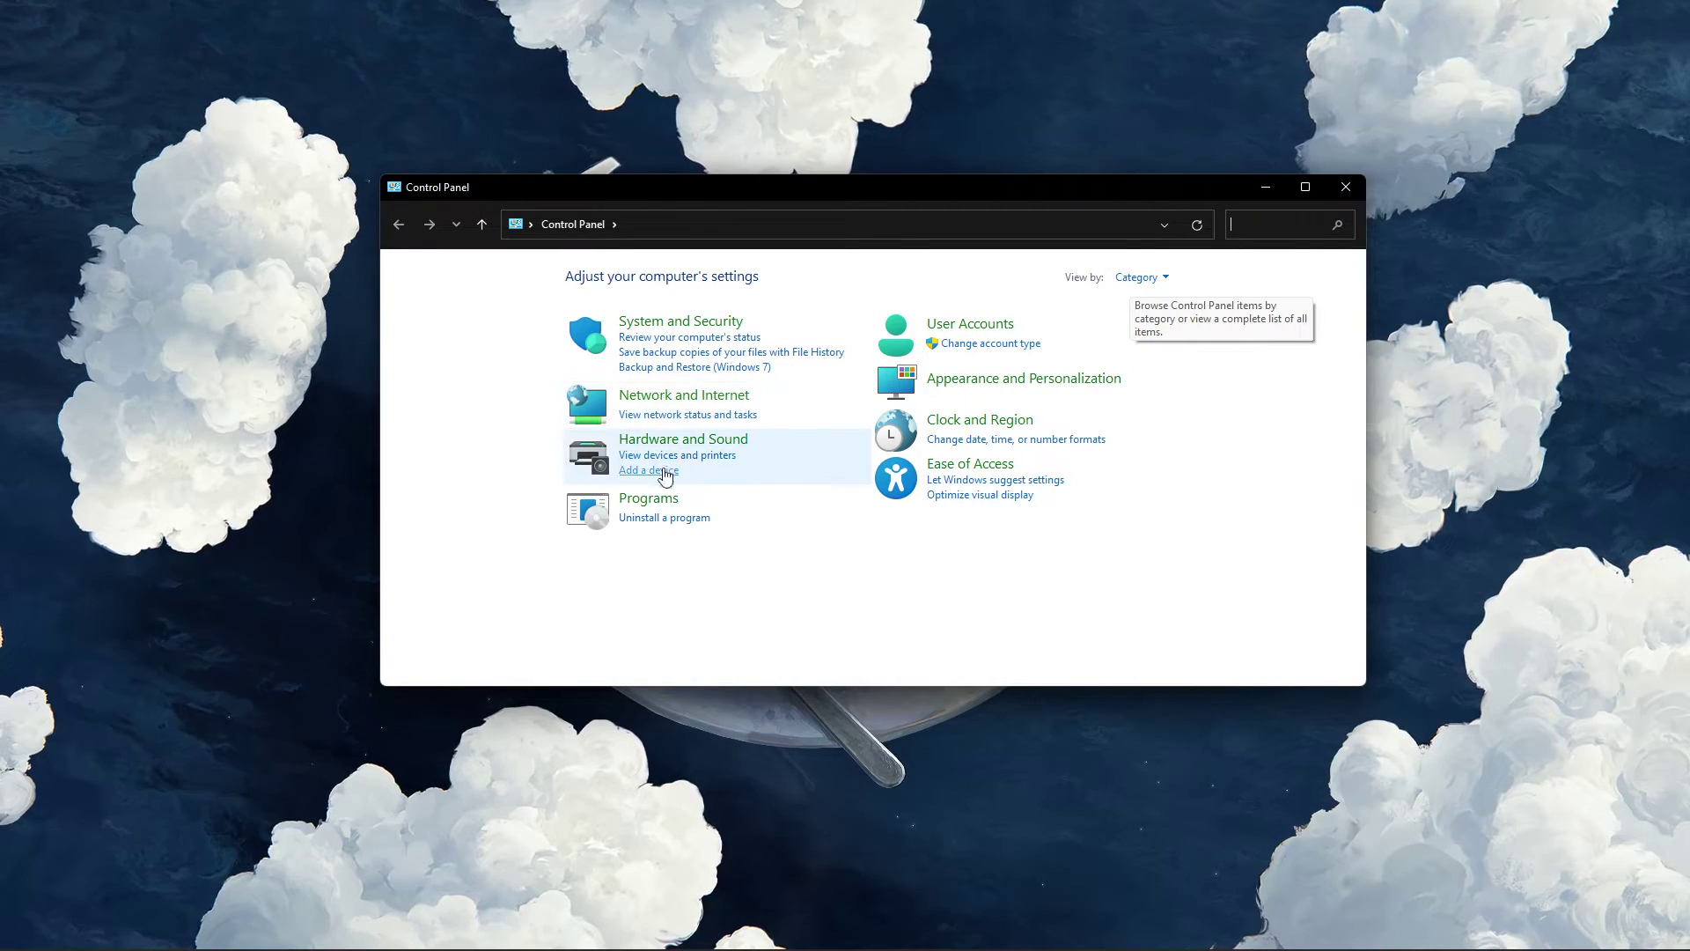
left_click(645, 404)
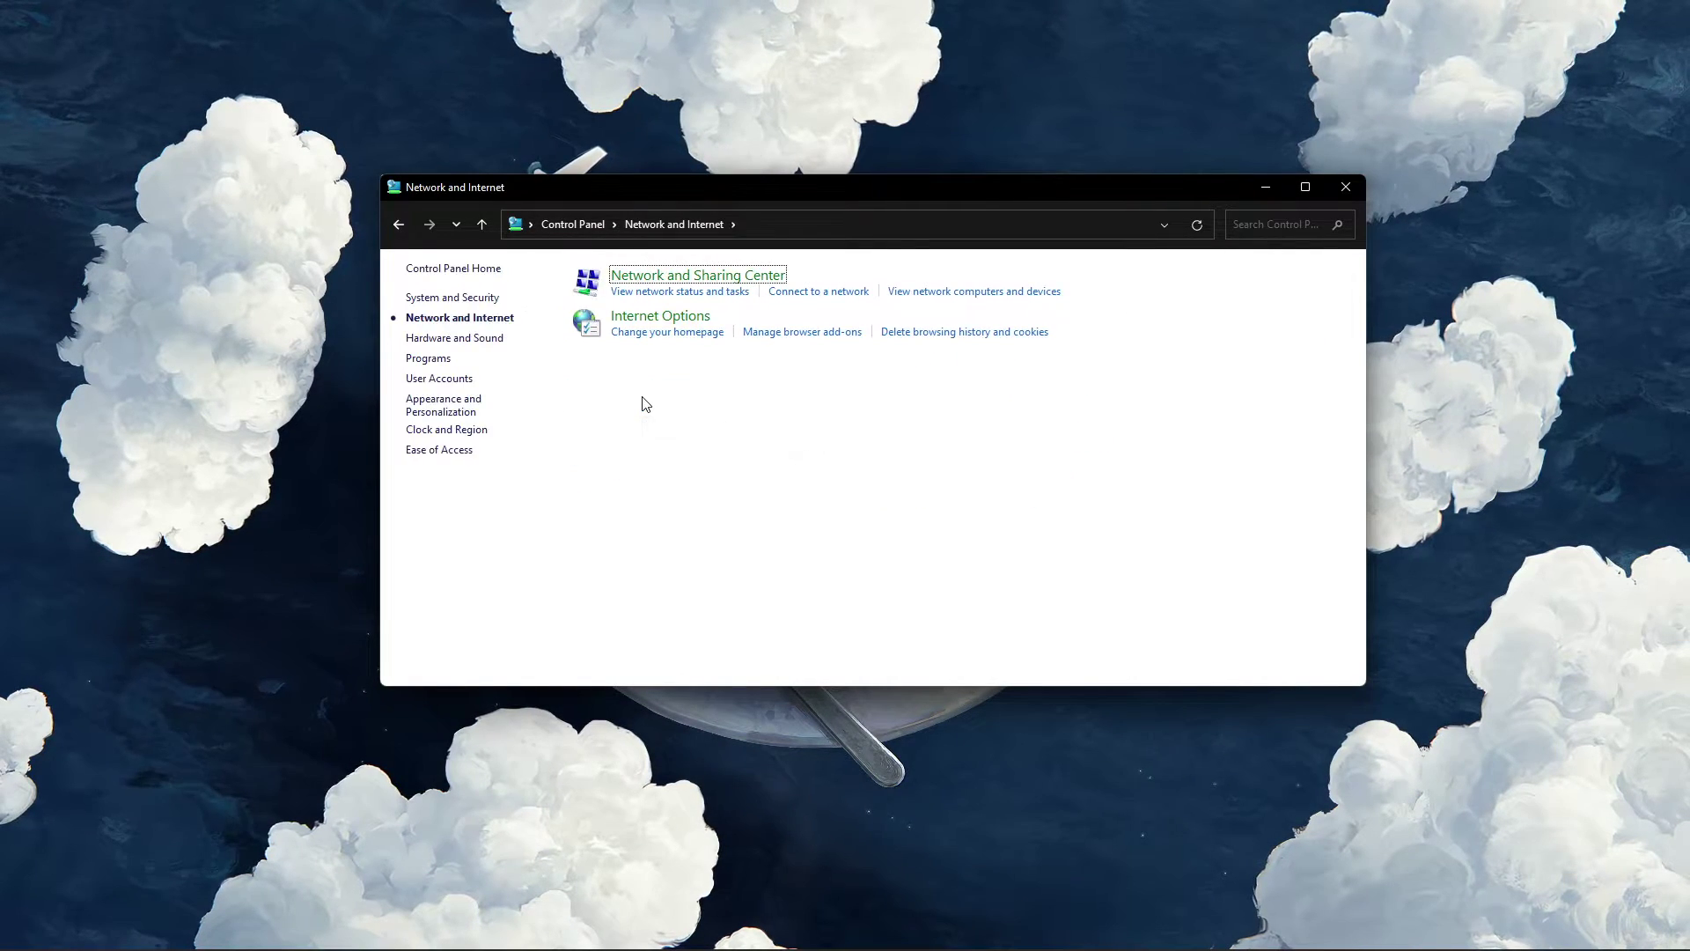
left_click(648, 283)
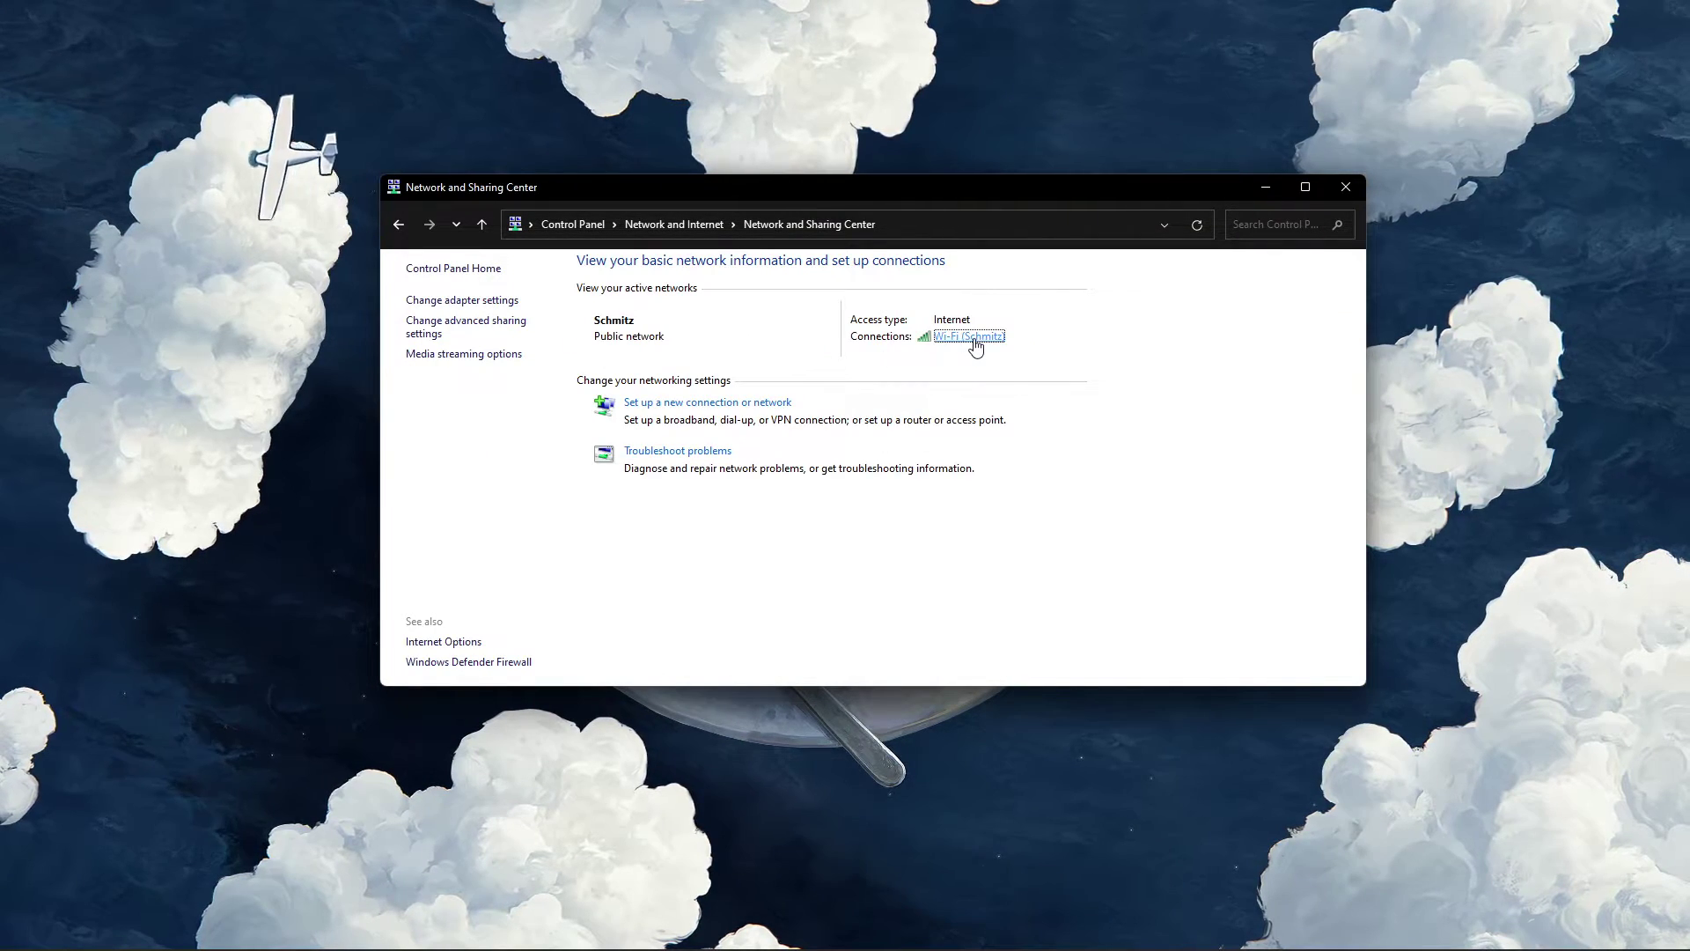
left_click(969, 337)
left_click(1346, 187)
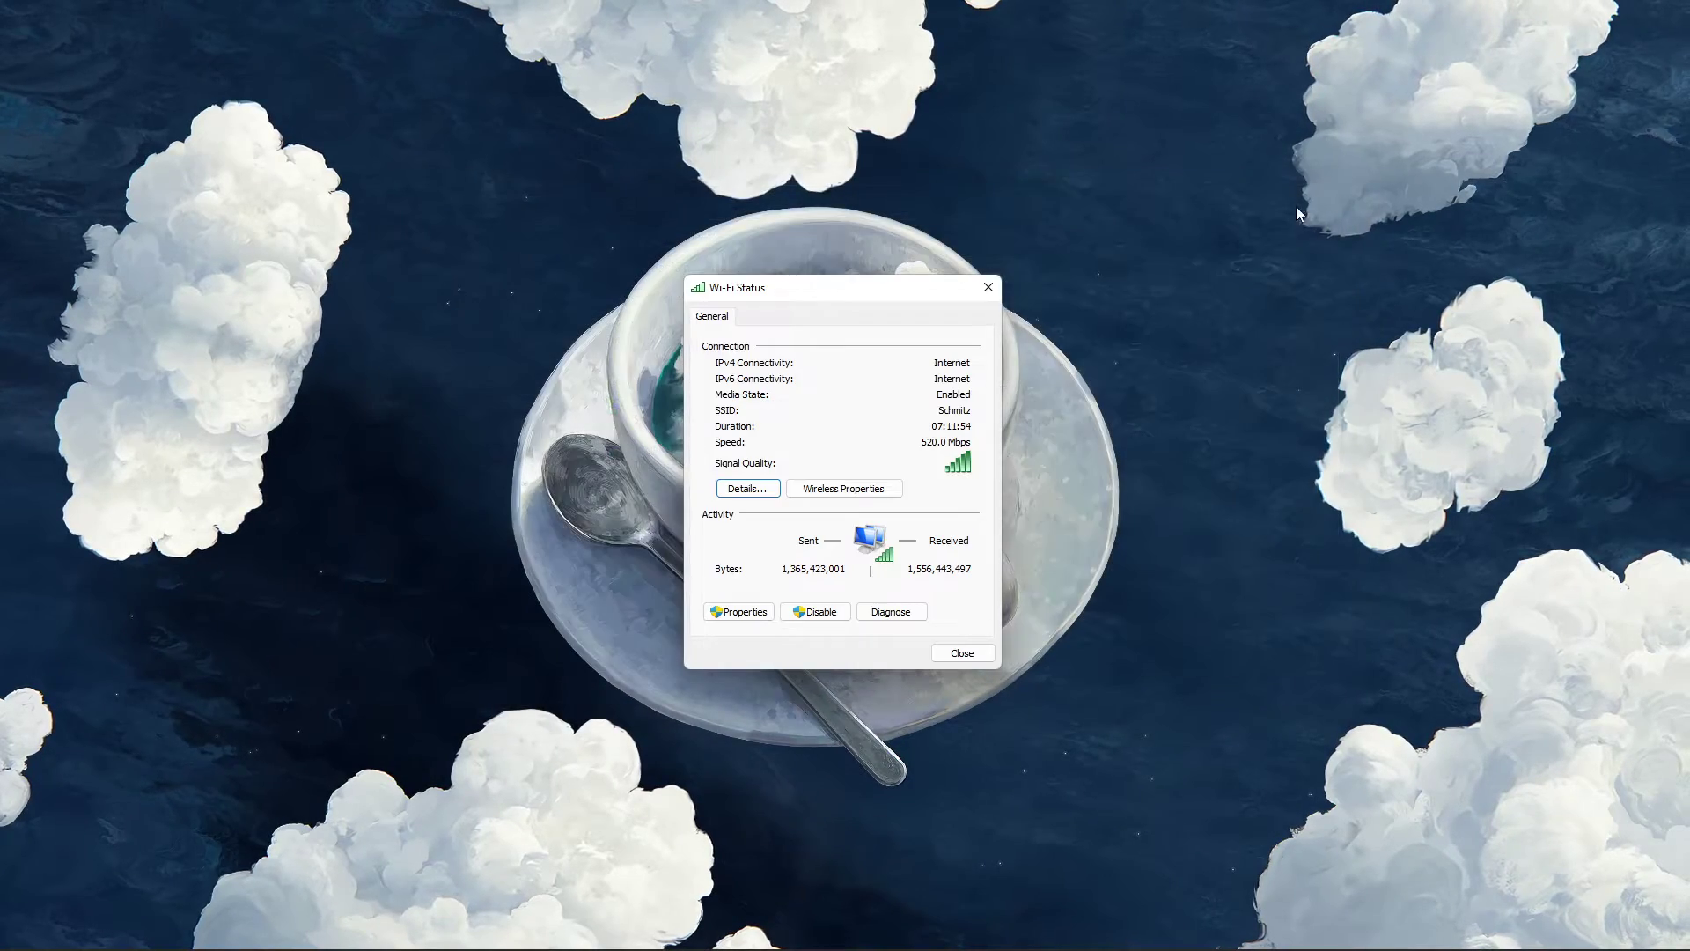
left_click_drag(842, 288, 571, 281)
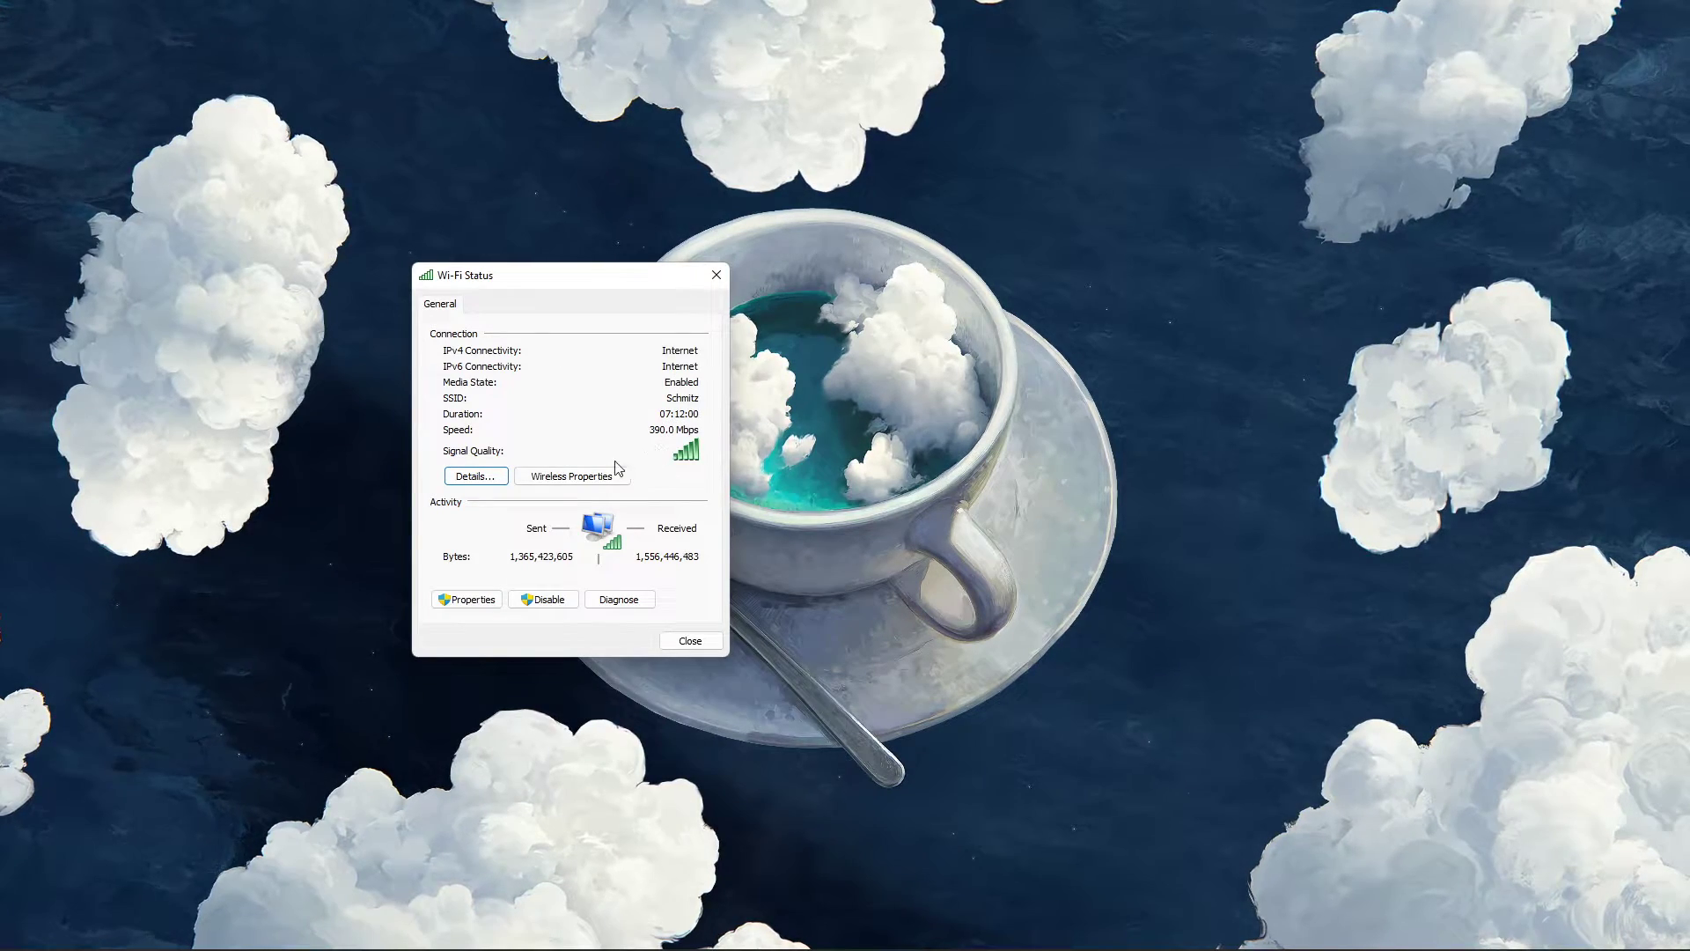
Step: Enter DNS servers 8.8.8.8 and 8.8.4.4 in the Wi-Fi IPv4 properties and save
left_click(486, 603)
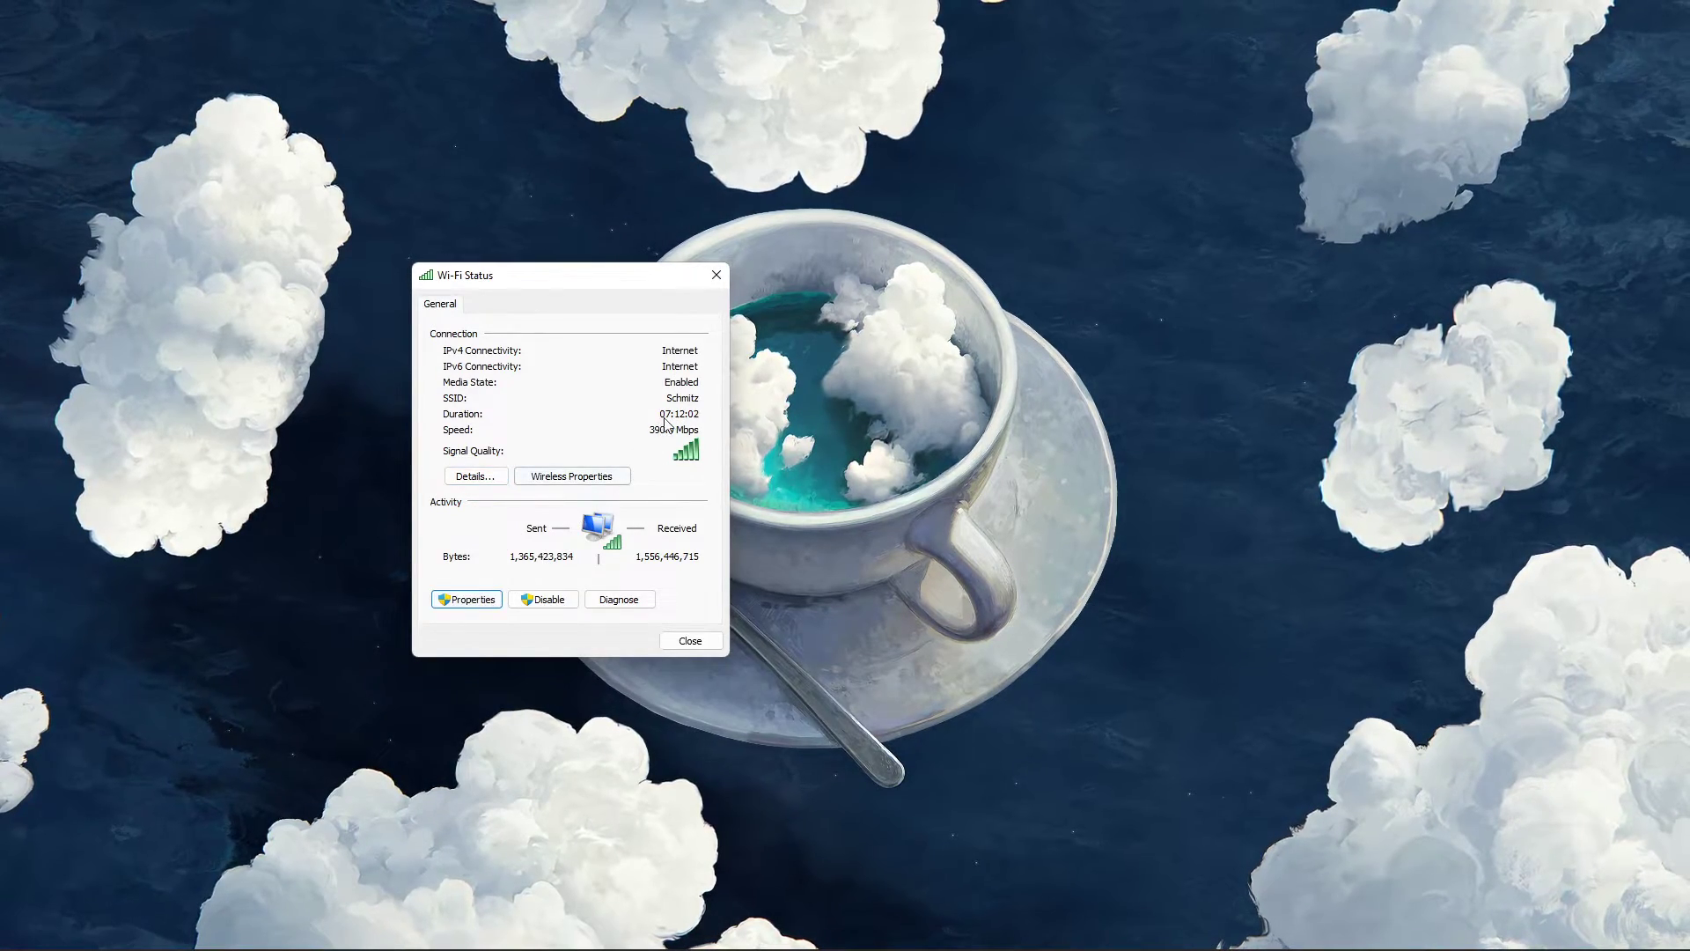
left_click_drag(622, 275, 927, 281)
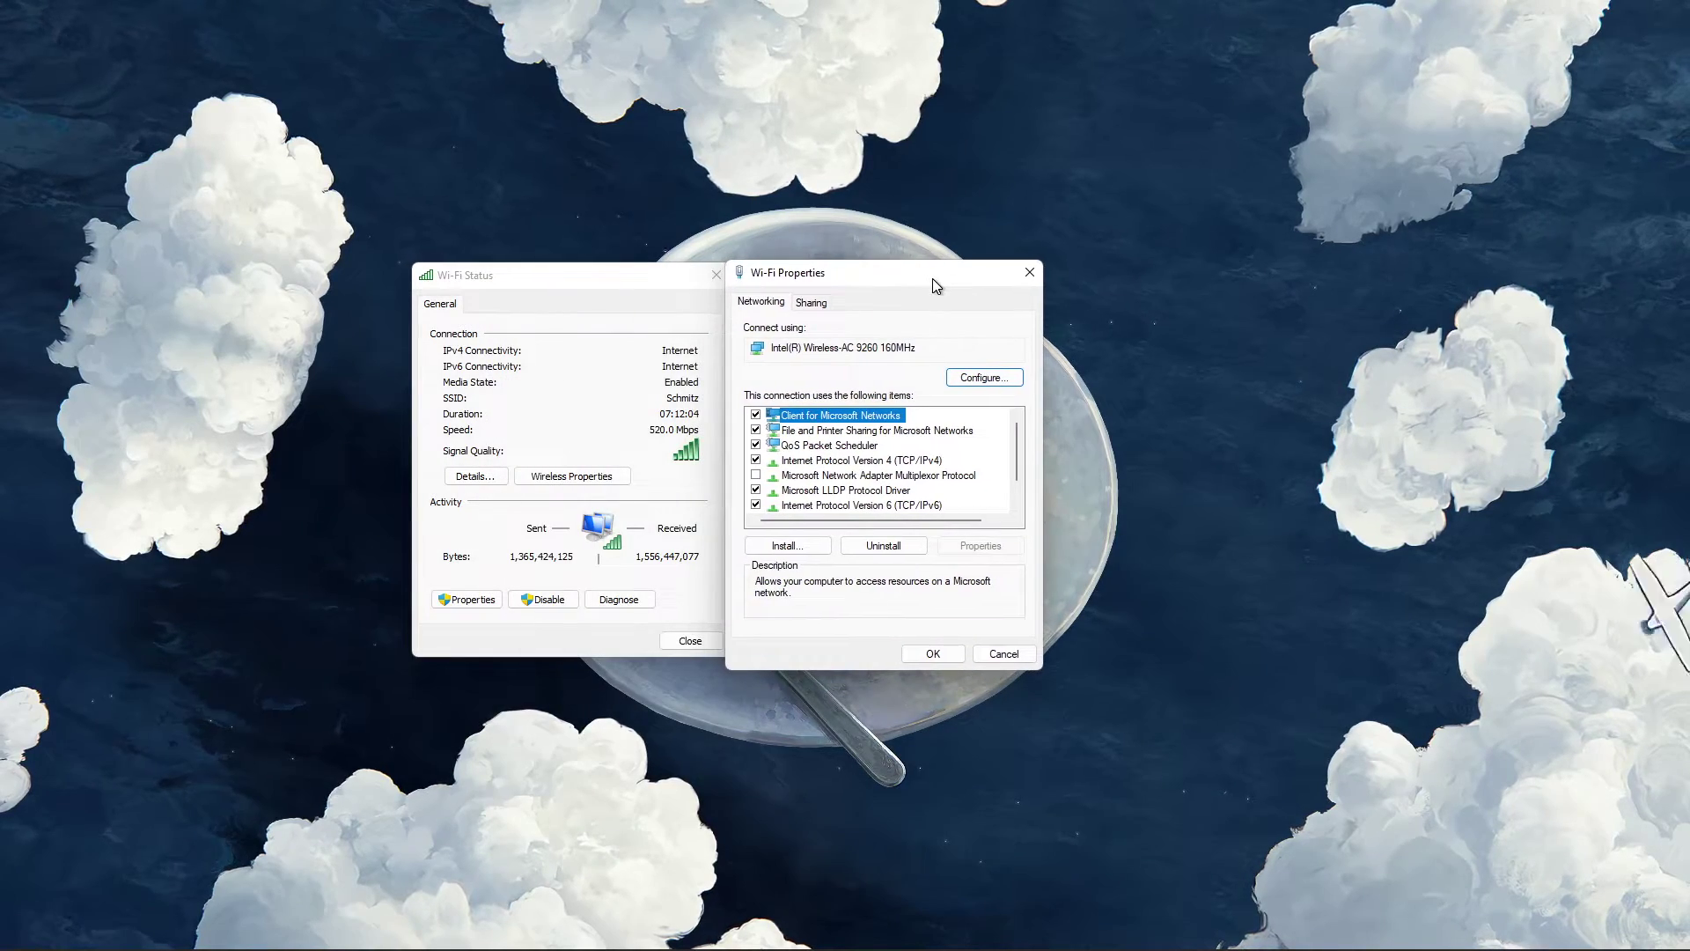
left_click(854, 460)
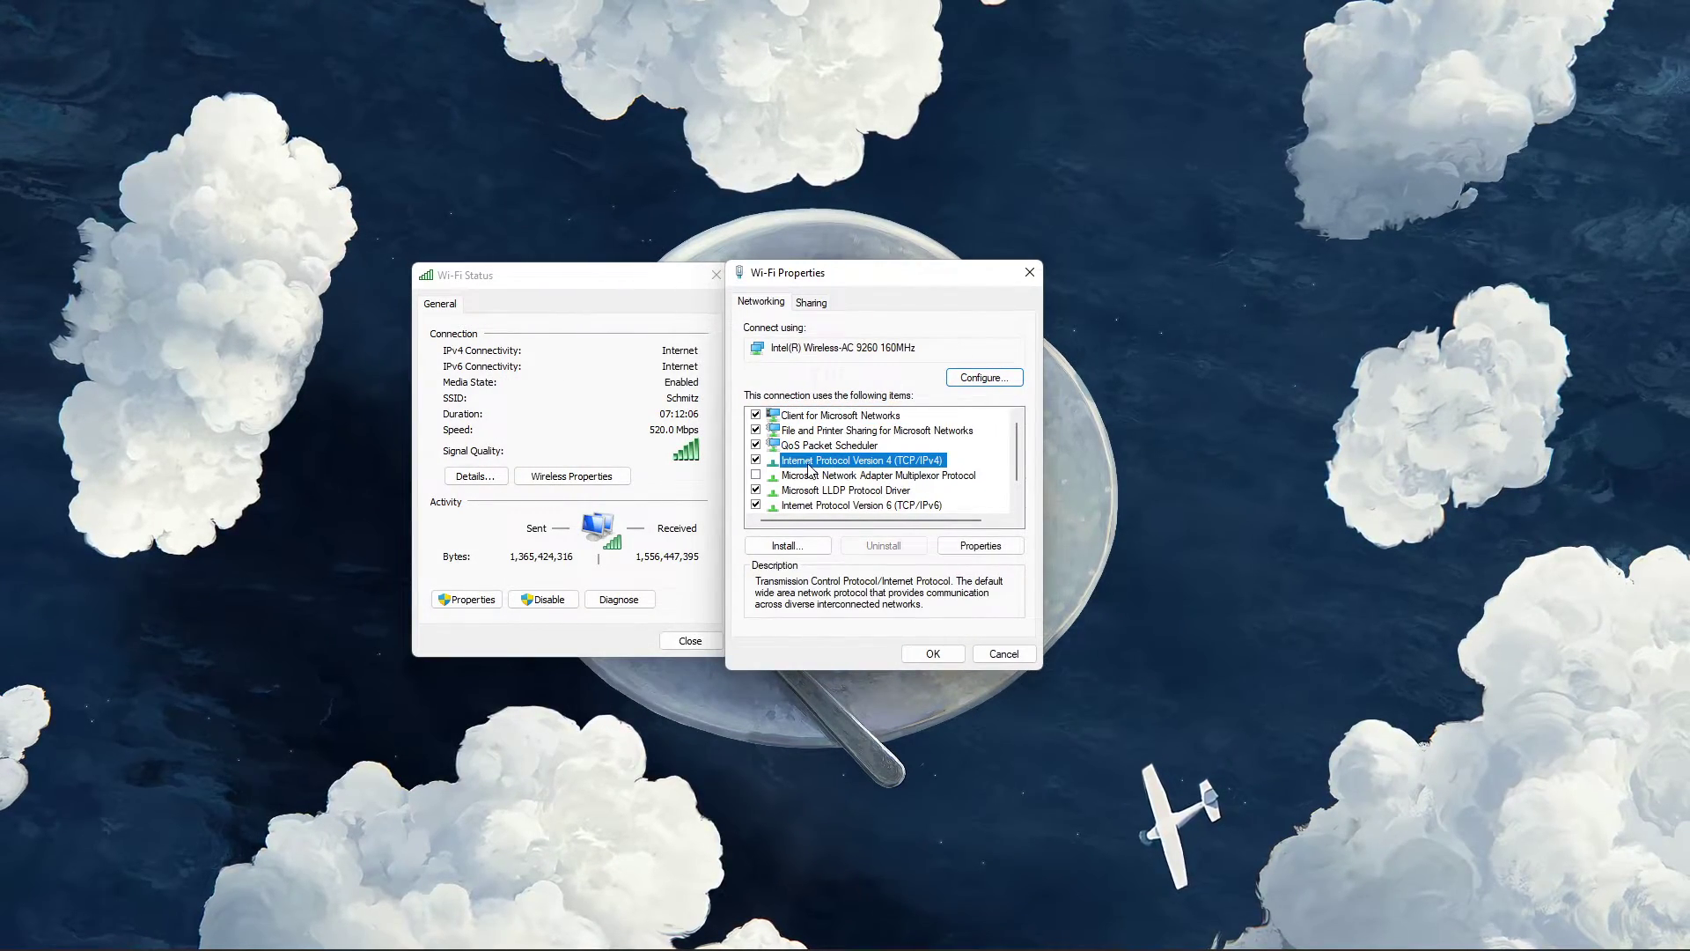
double_click(853, 460)
left_click_drag(925, 331, 1214, 277)
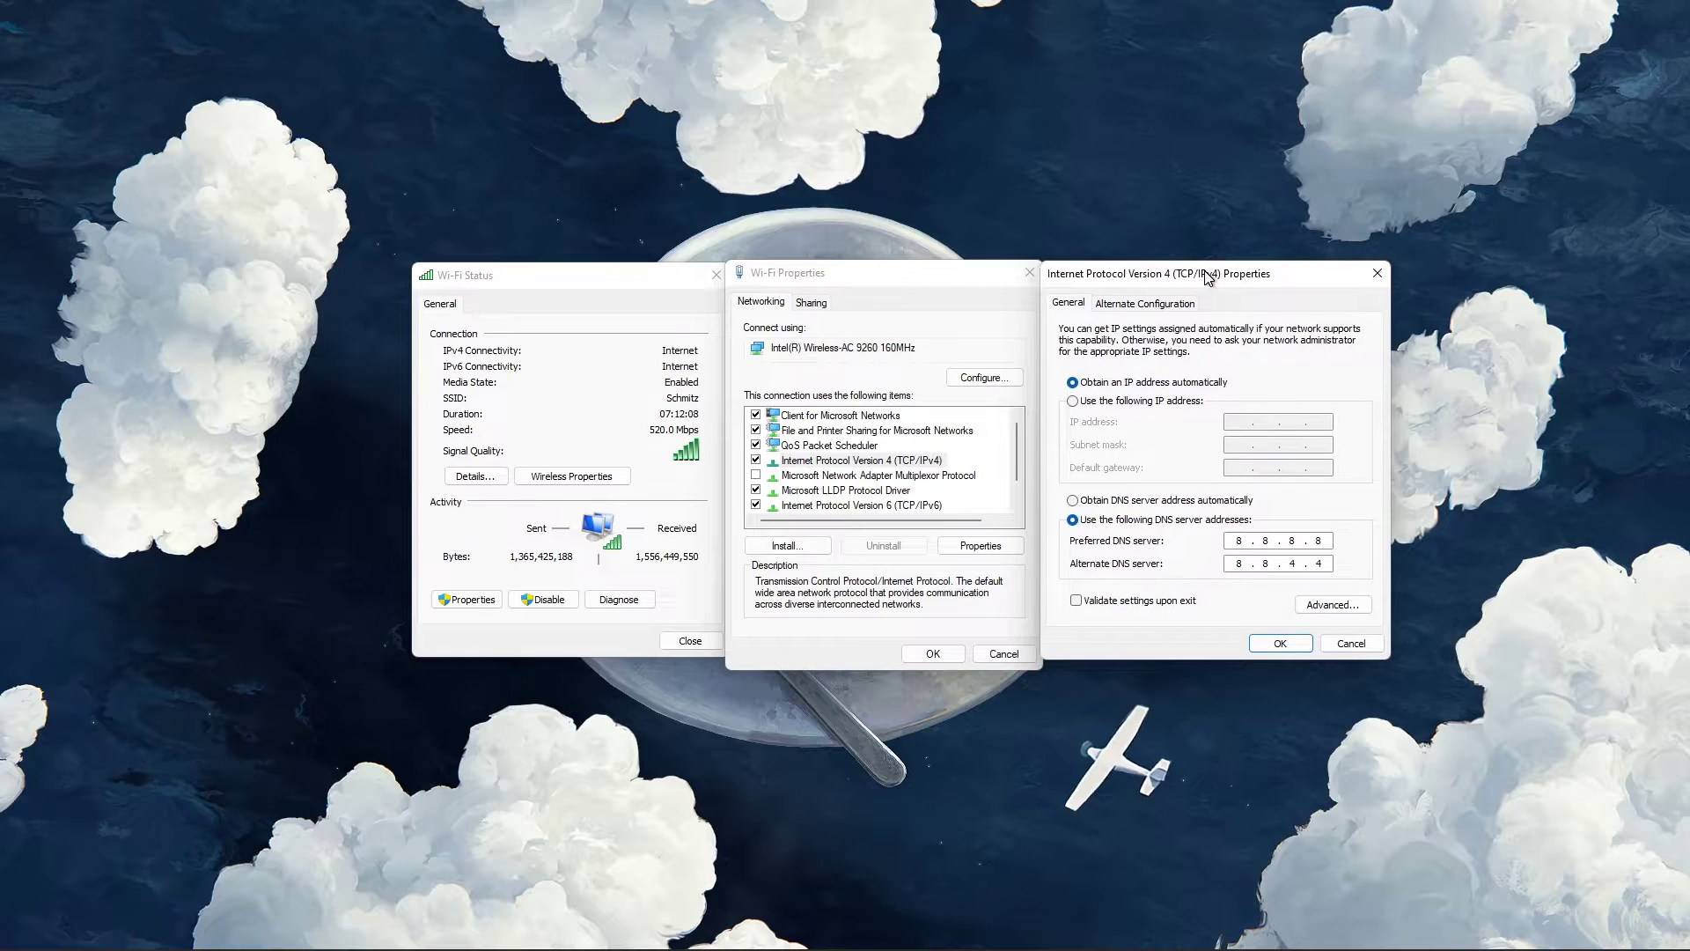
left_click(1076, 519)
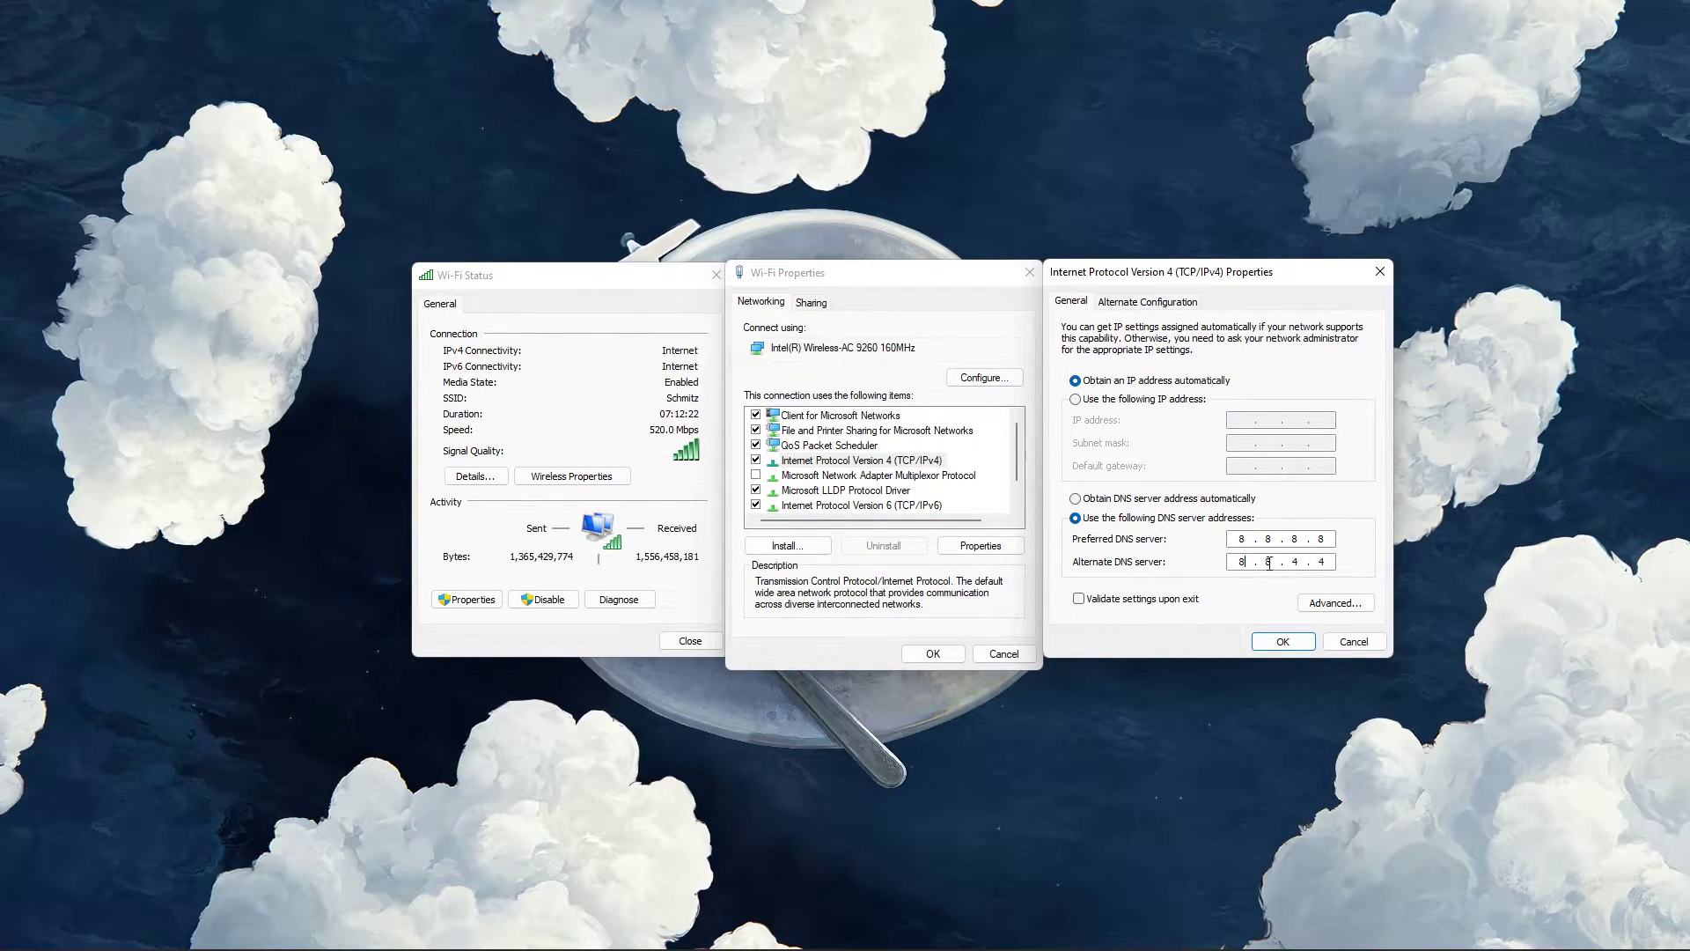
type("844")
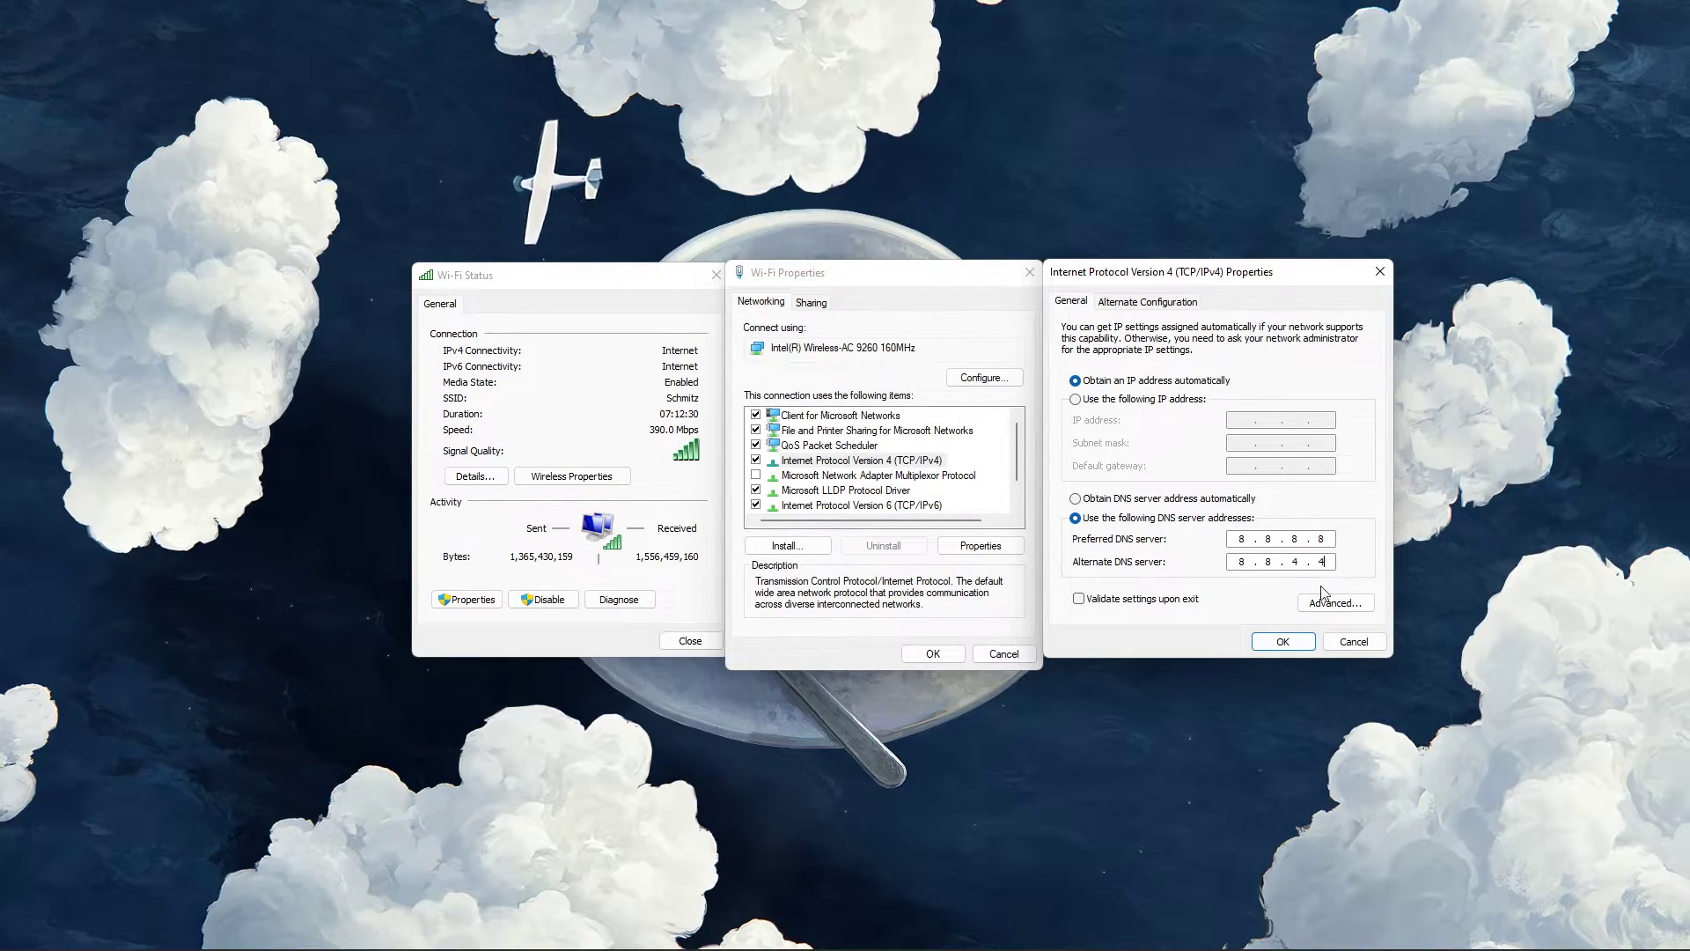
left_click(1283, 643)
left_click(941, 652)
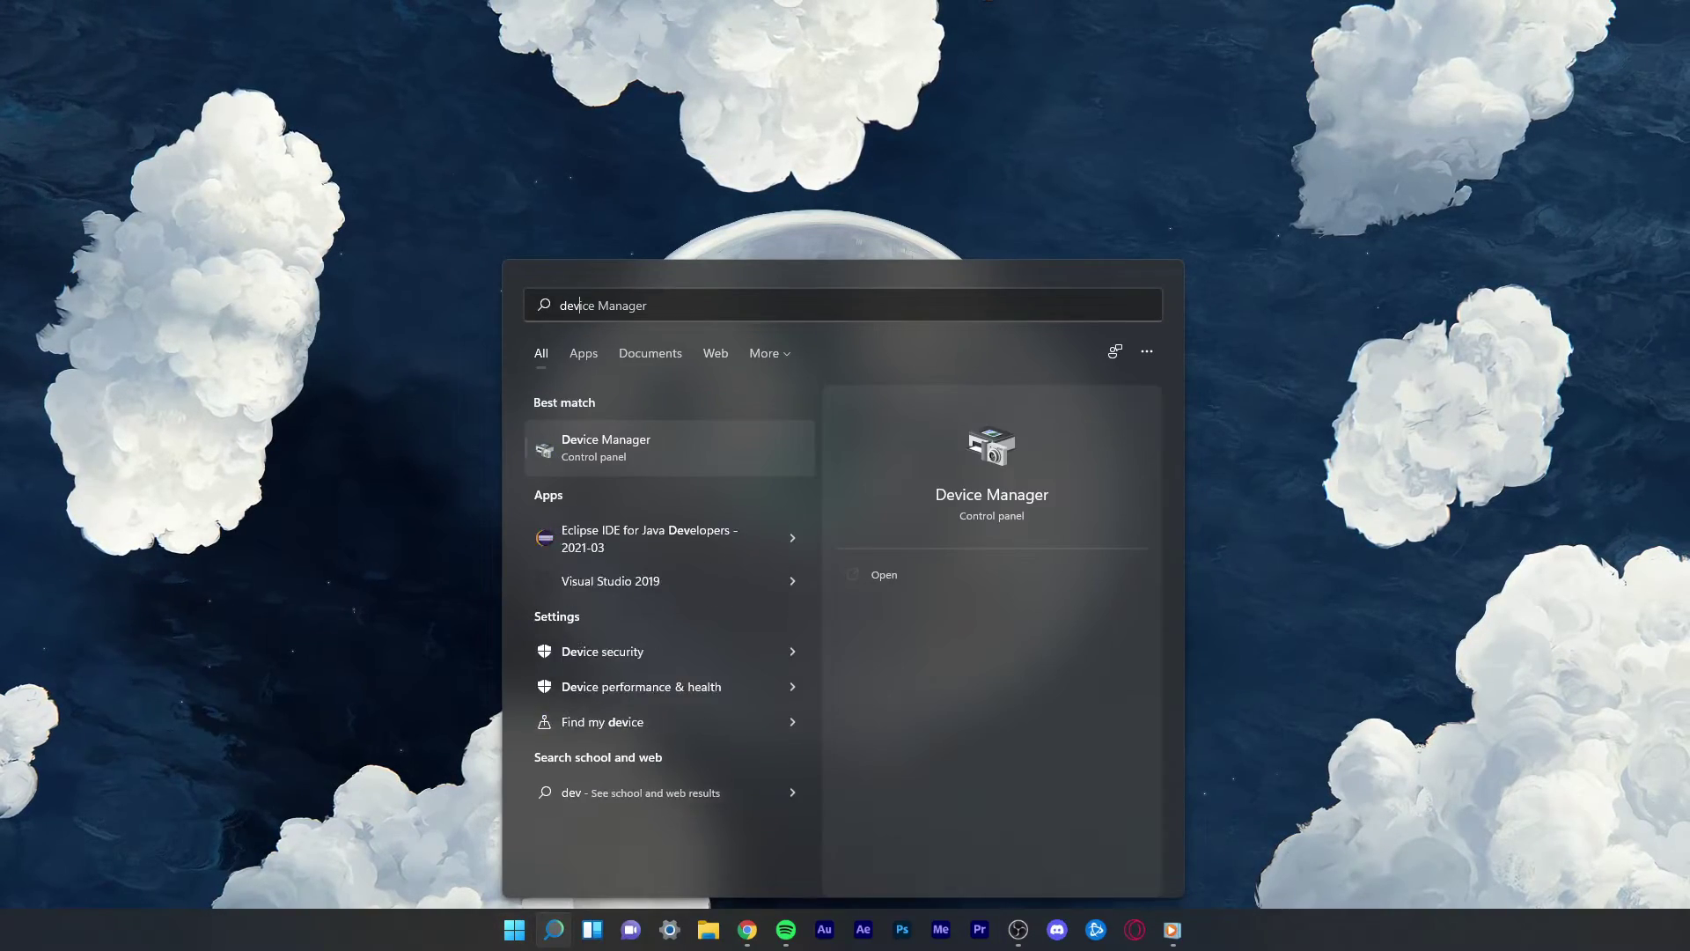
type("er")
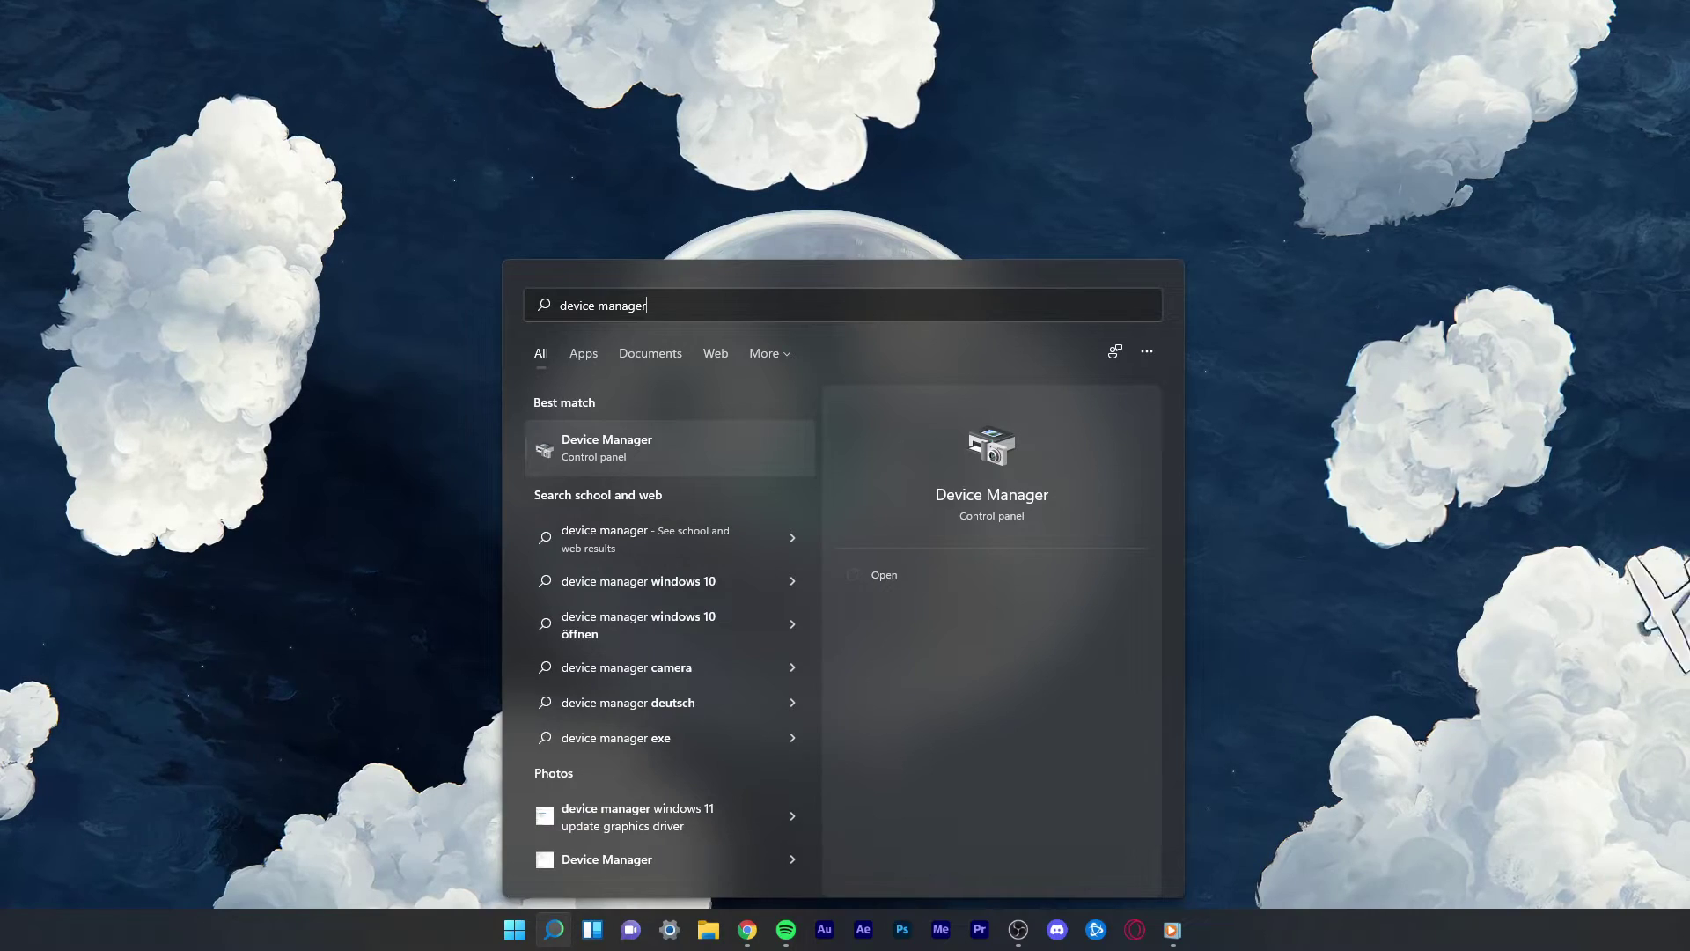
key("Return")
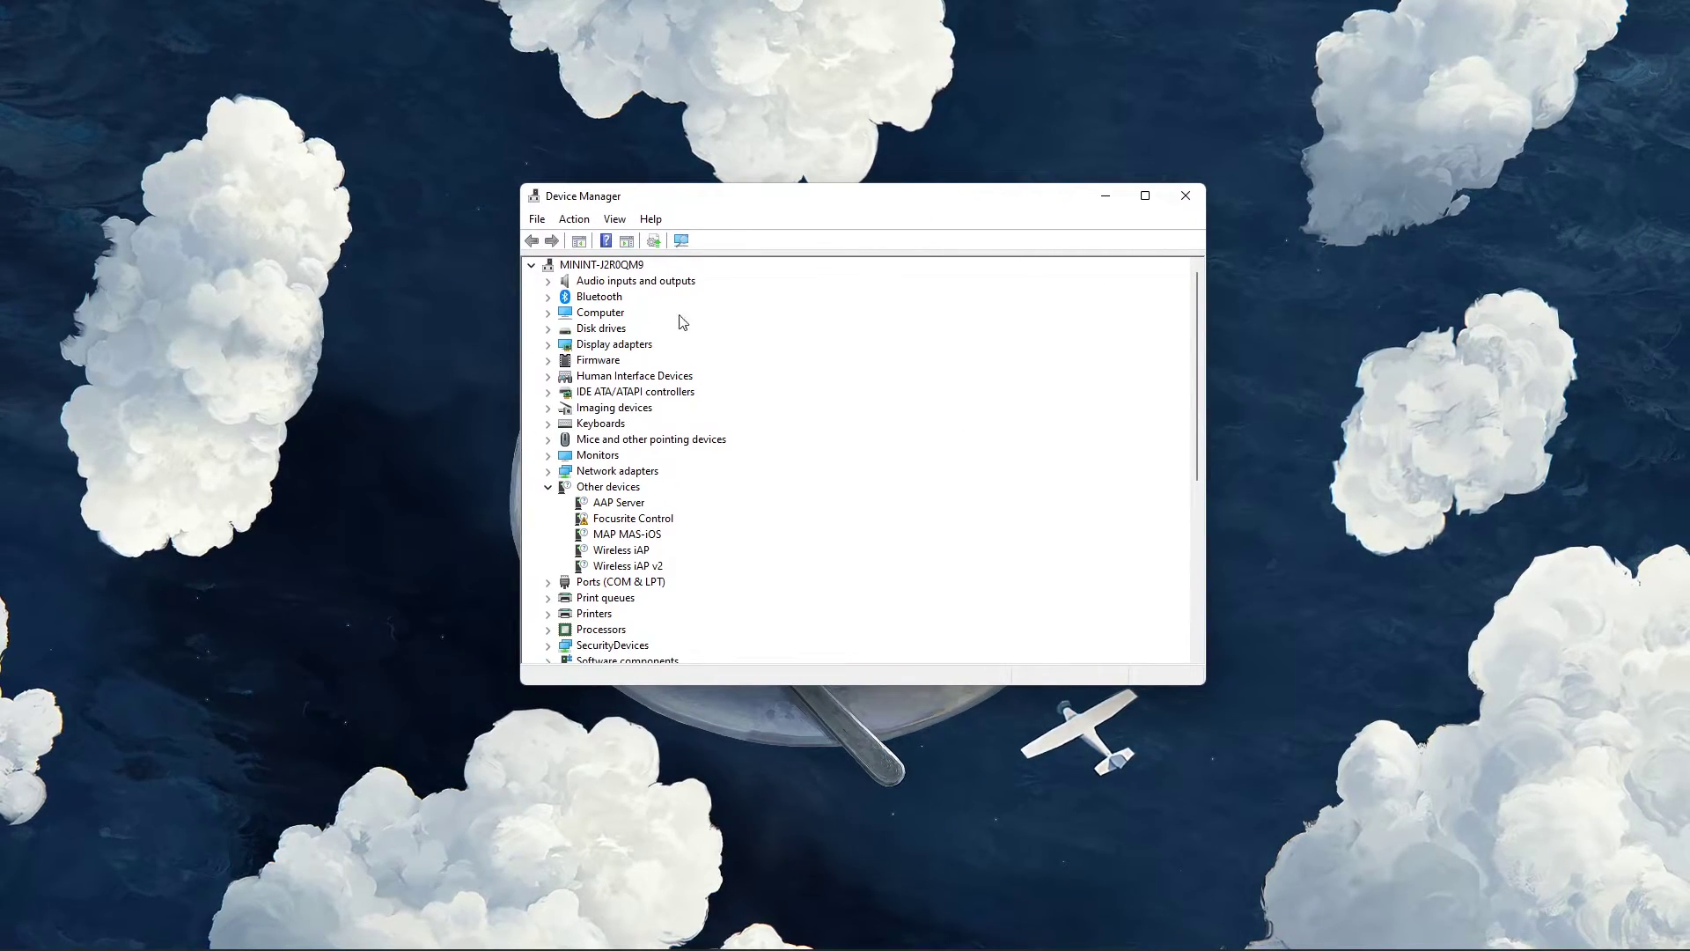
double_click(608, 471)
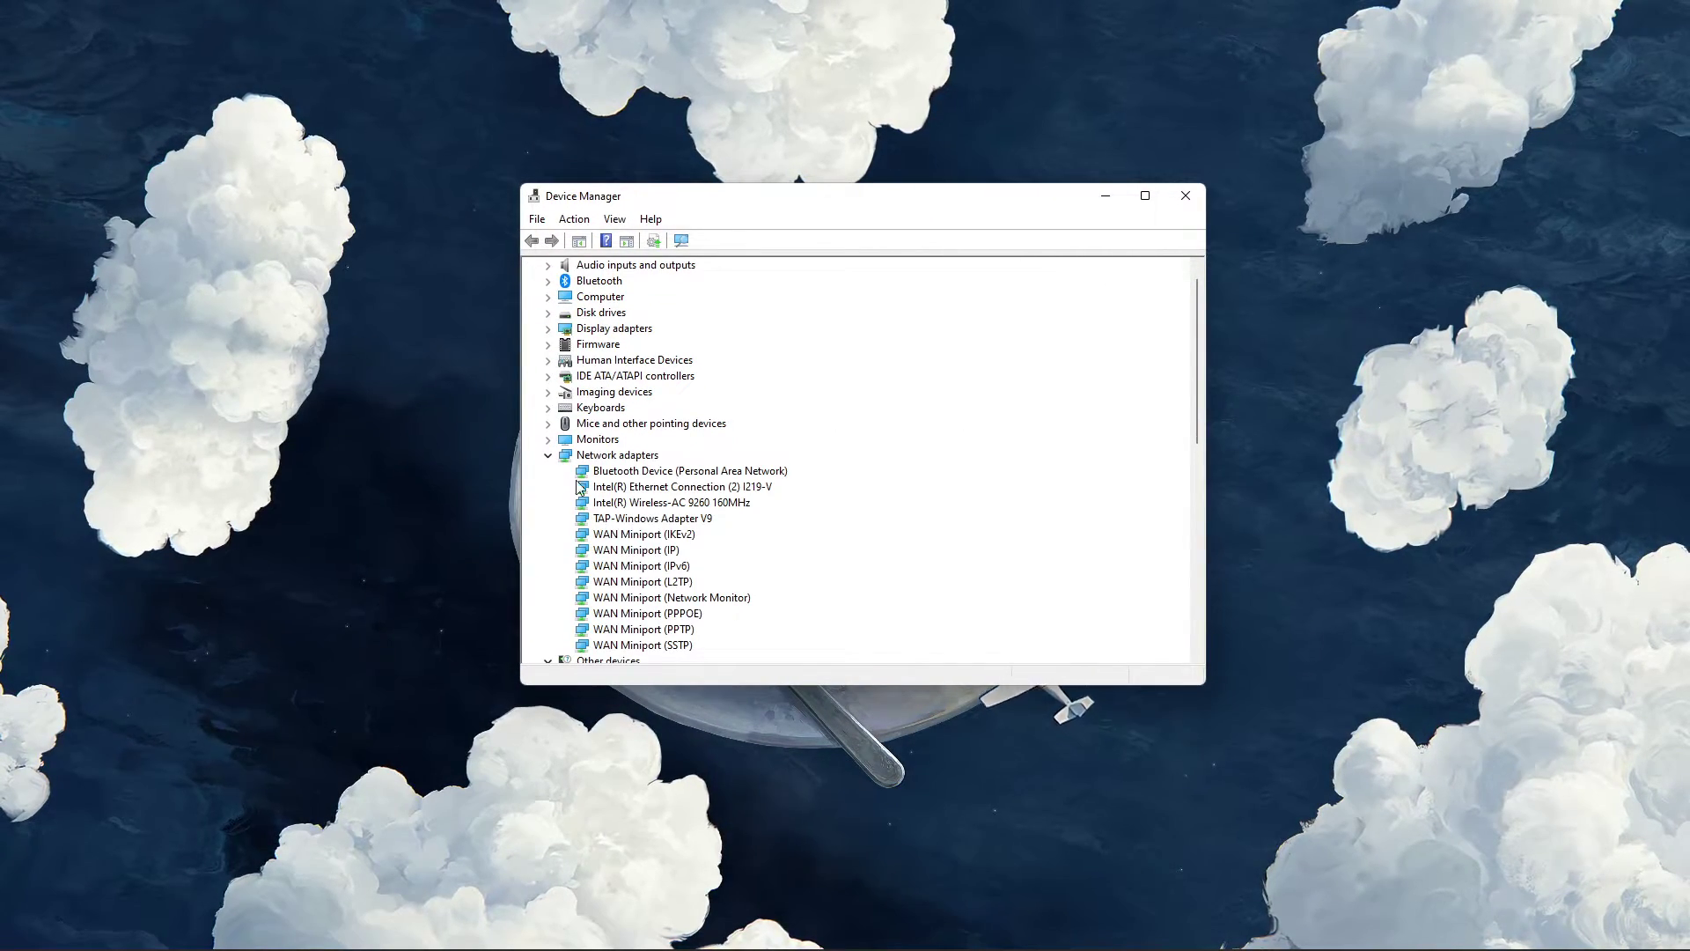
left_click(635, 486)
right_click(708, 489)
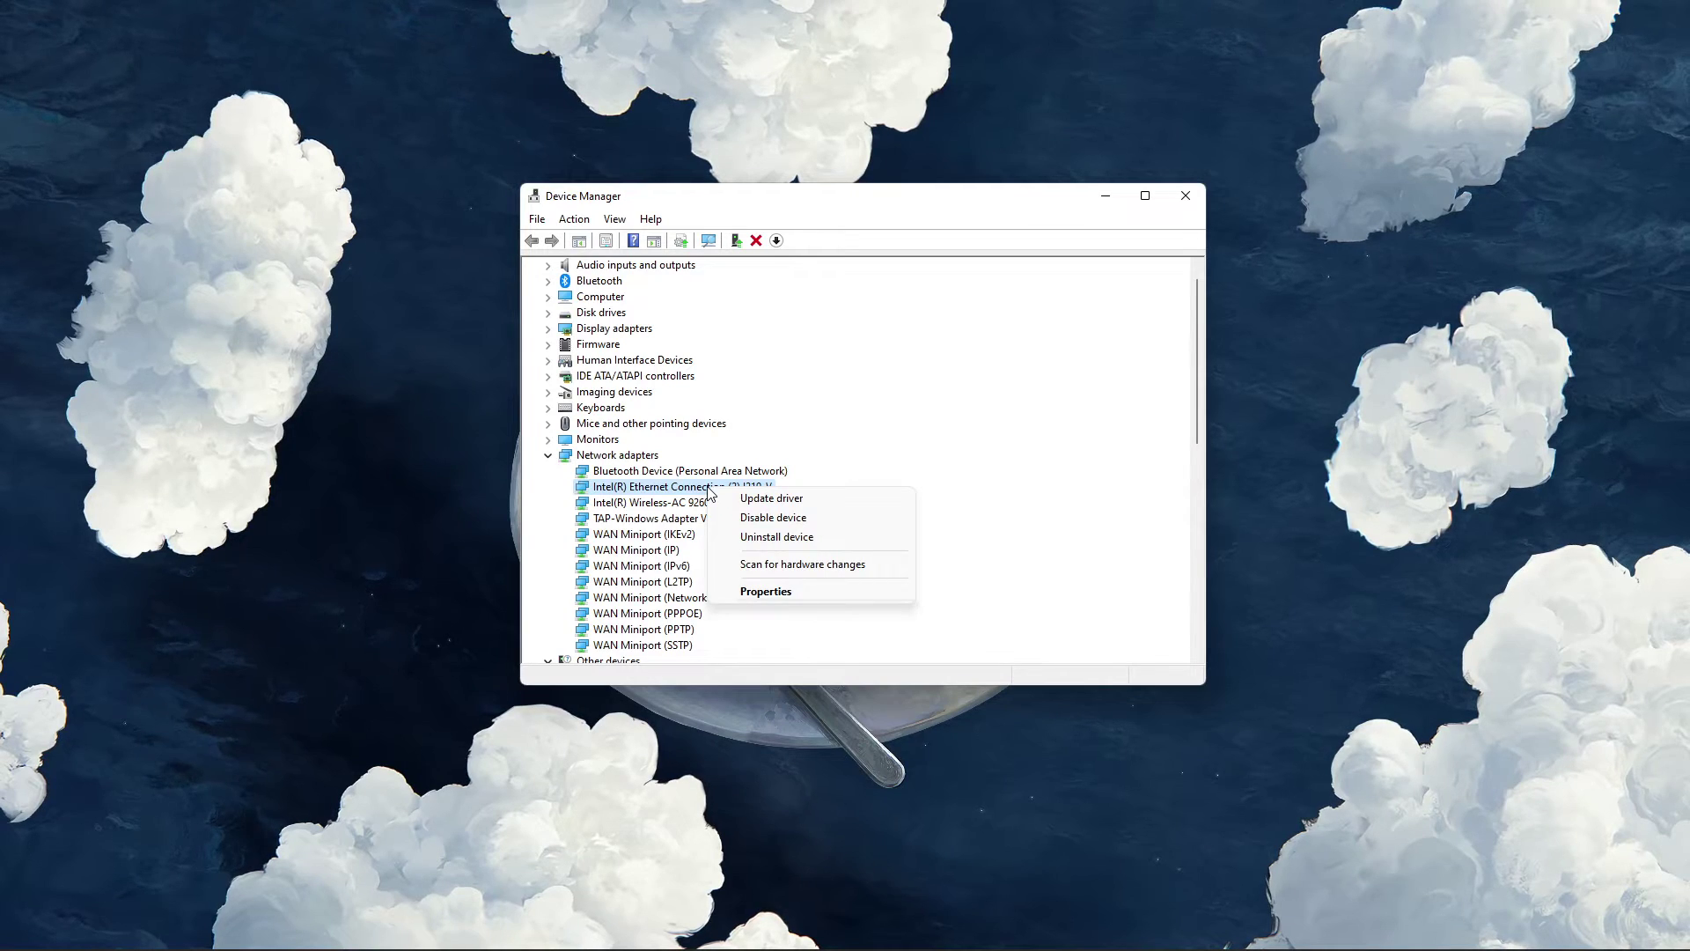
left_click(838, 504)
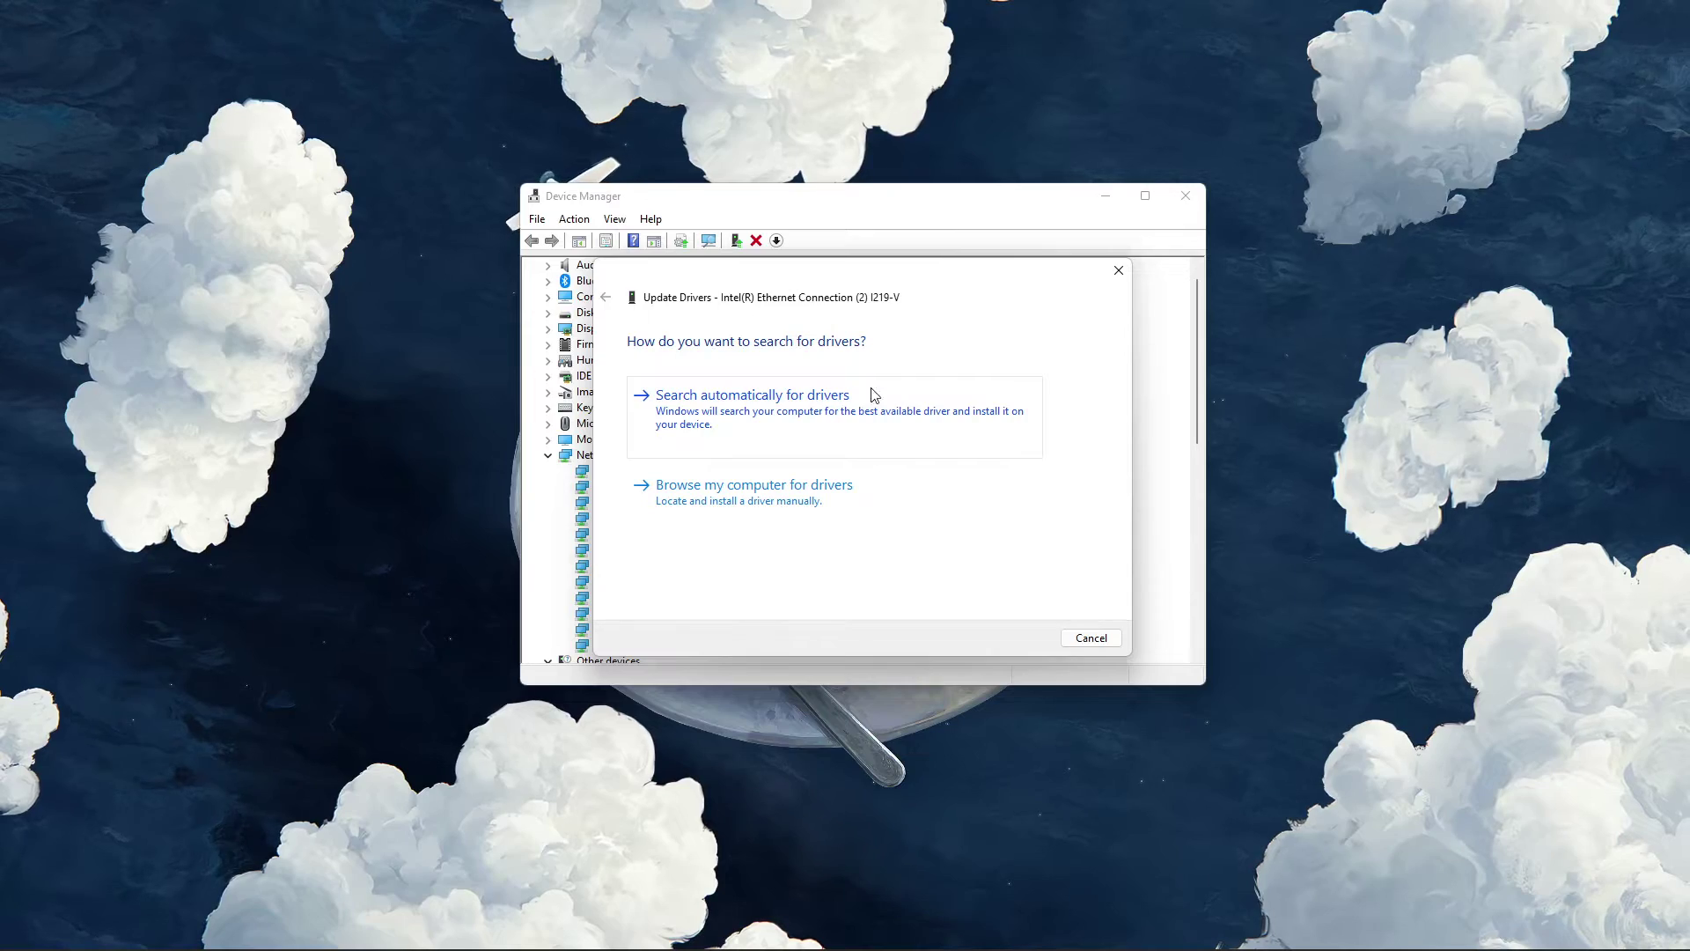
left_click(1119, 271)
left_click(1184, 196)
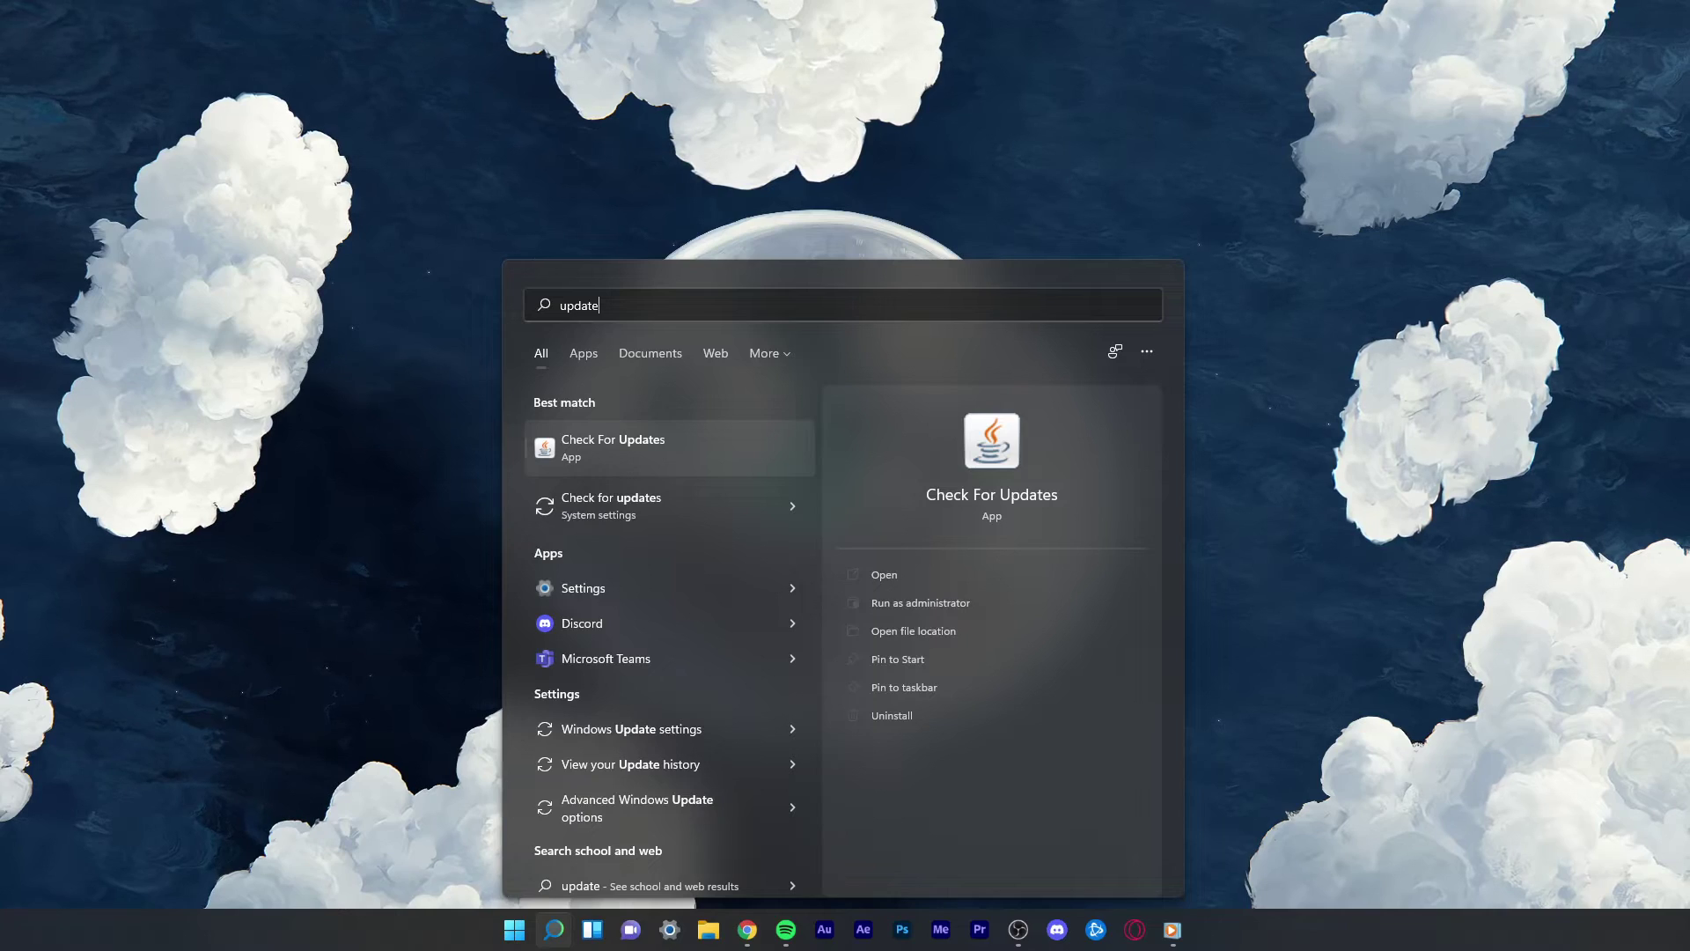
Step: Open the Windows Update page from search and run Check for updates
key("Down")
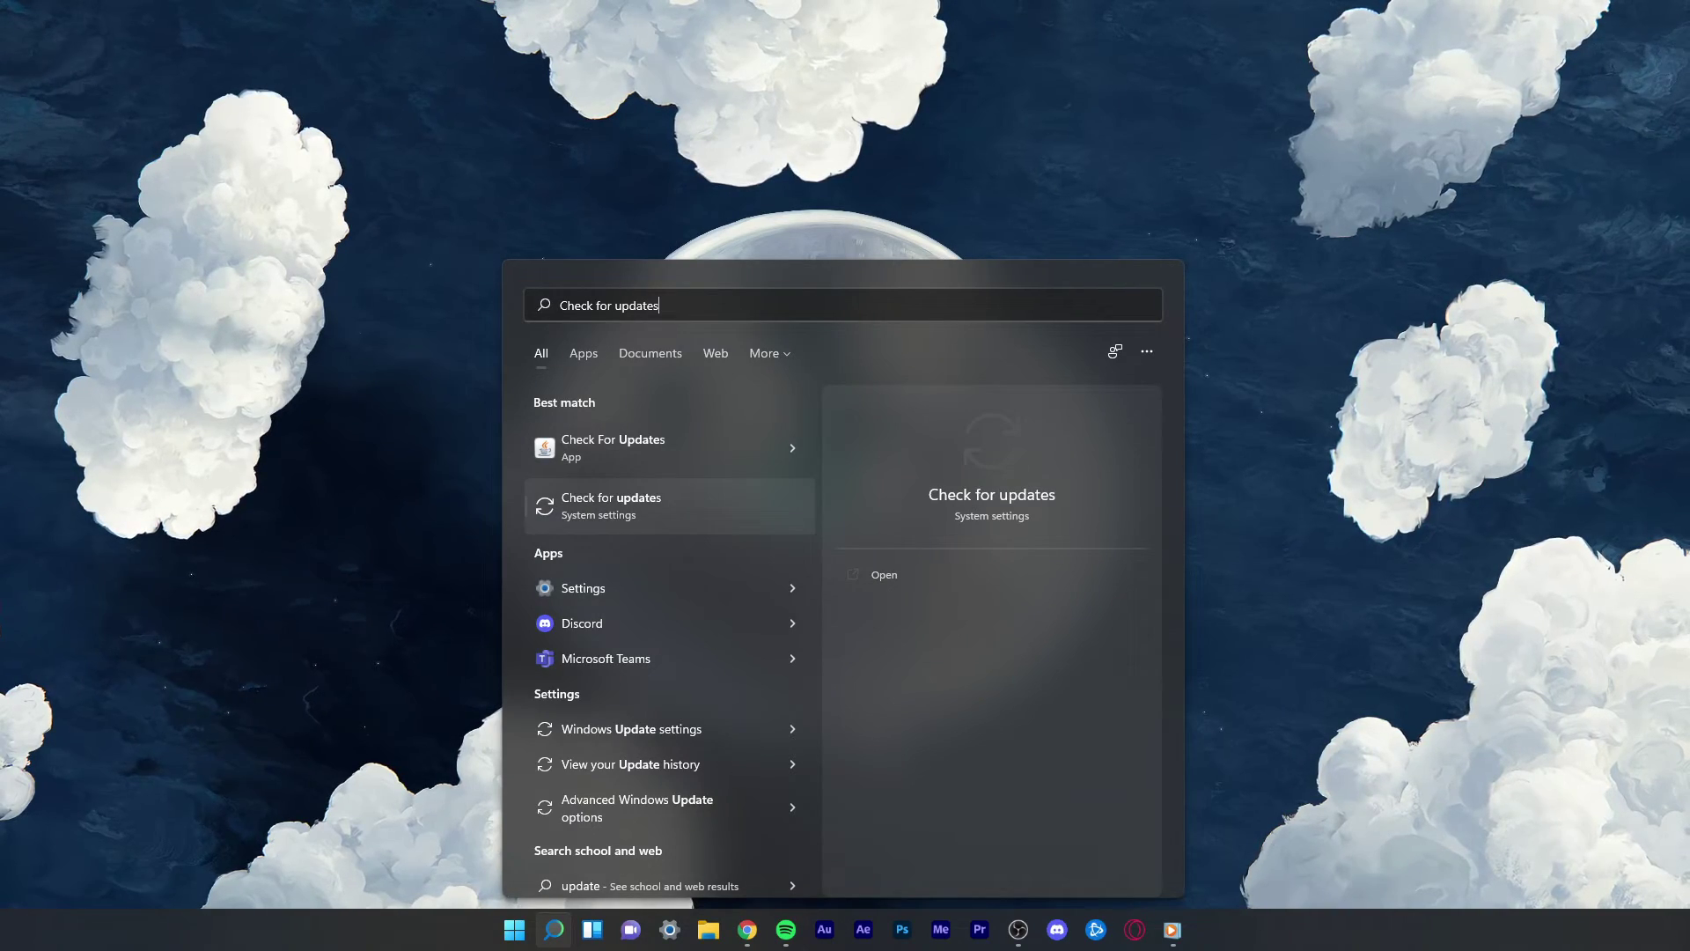
key("Return")
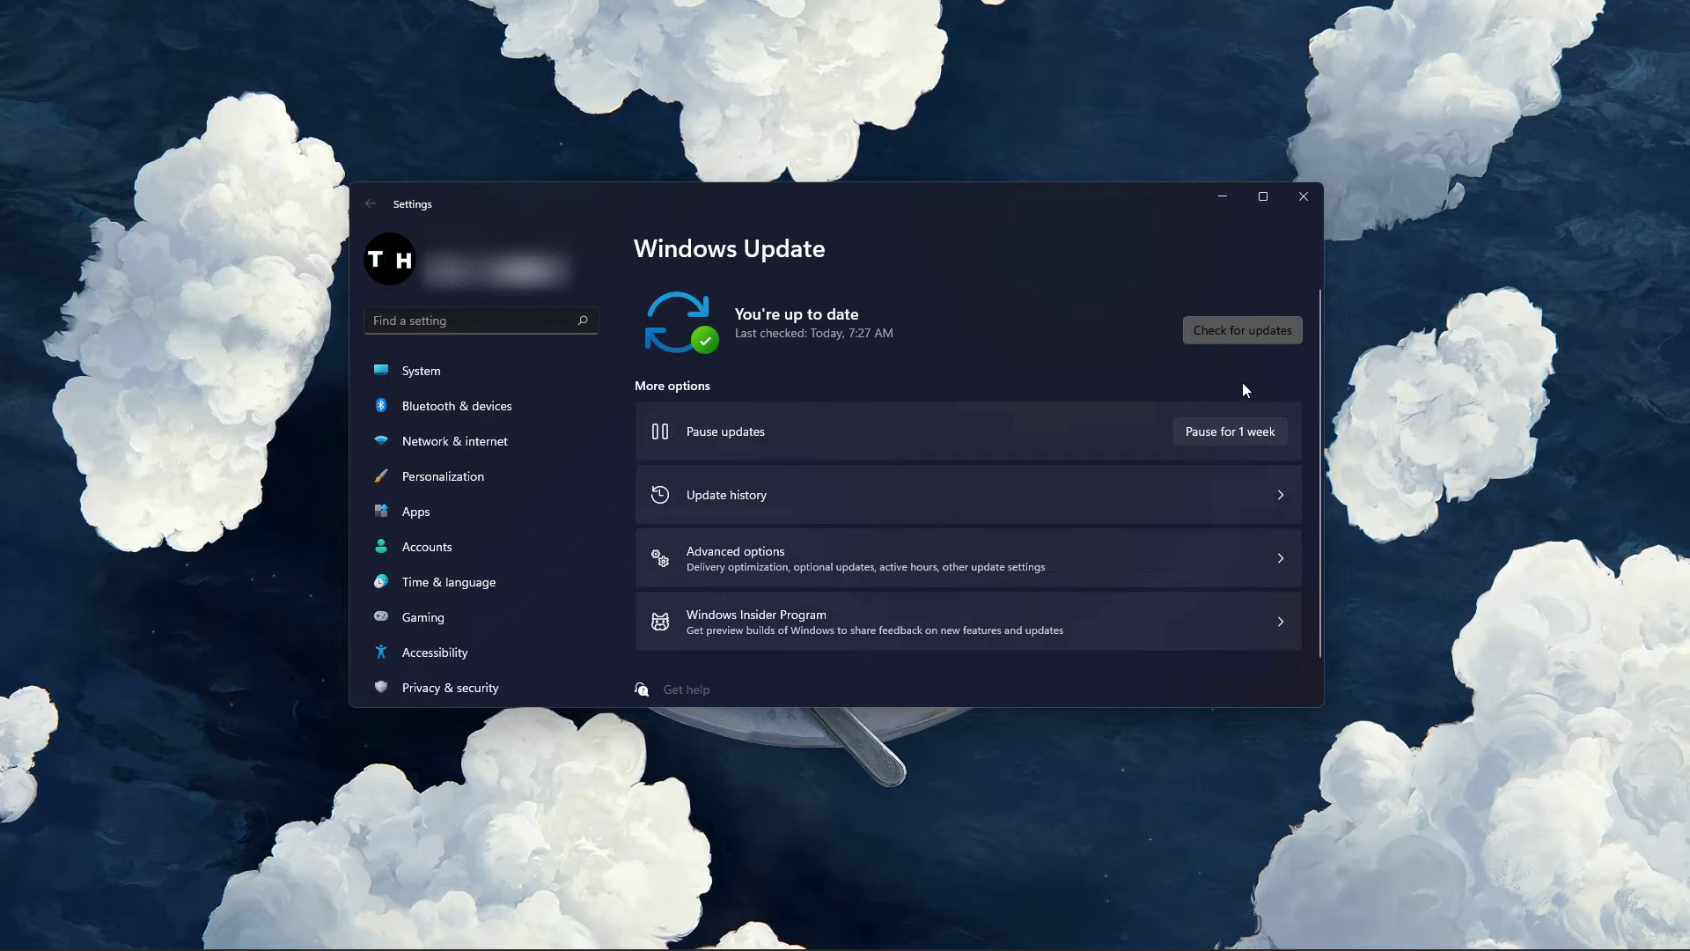
left_click(1235, 334)
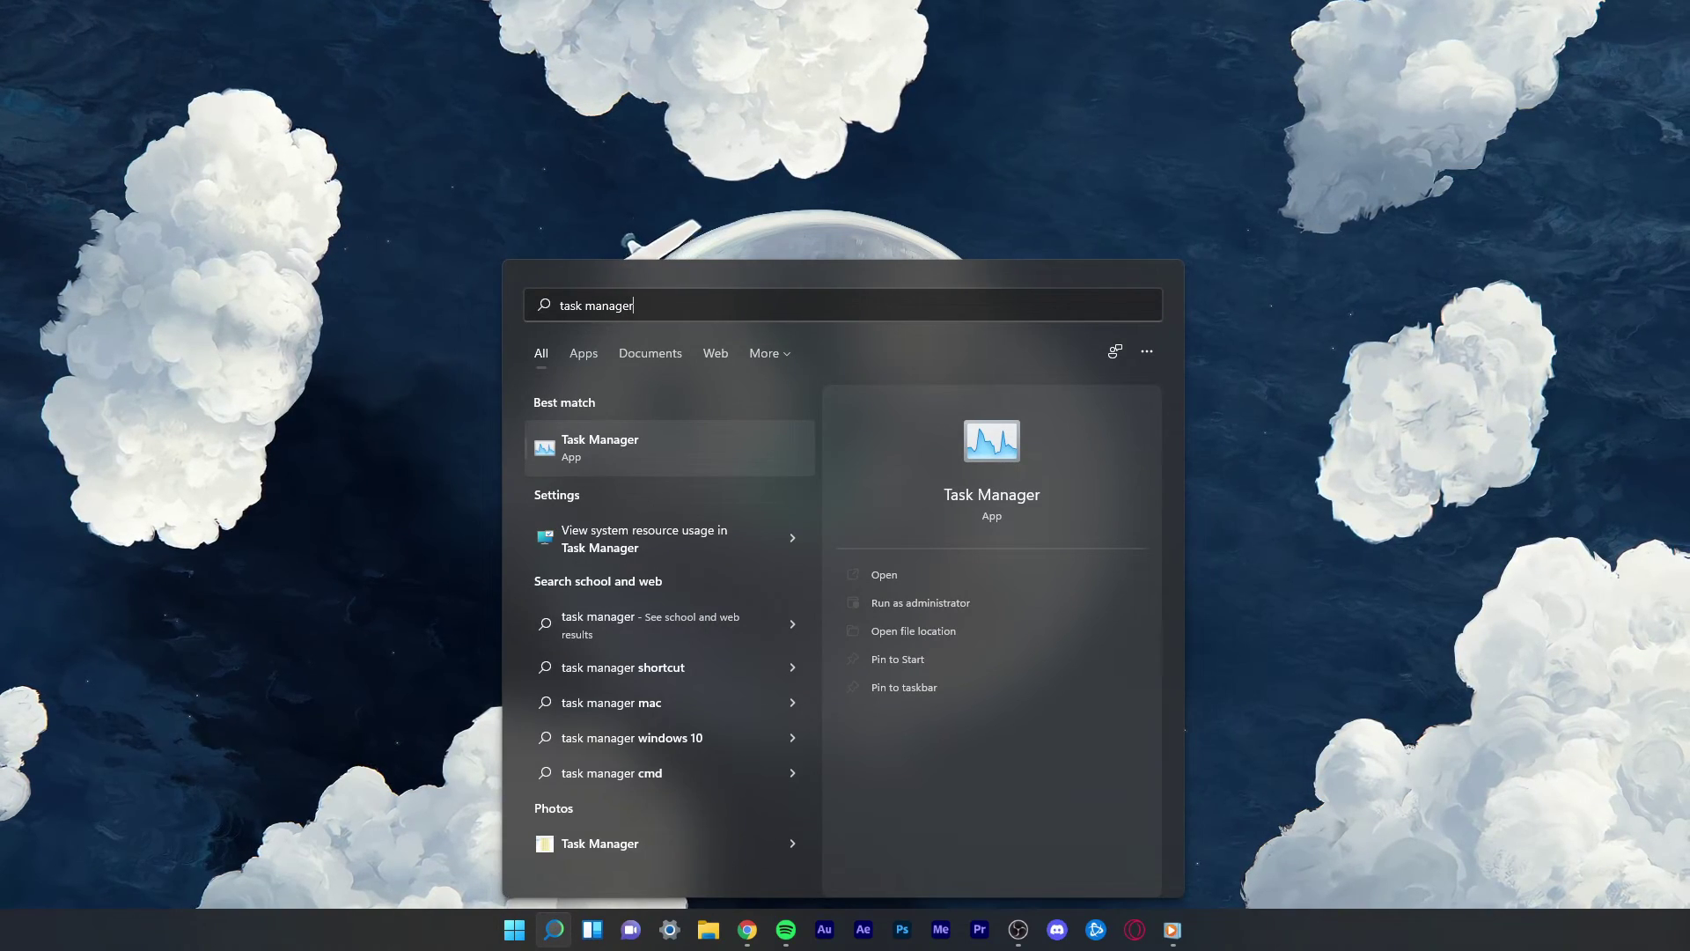
Step: Launch Task Manager and view the Discord and OBS Studio actions without ending them
key("Return")
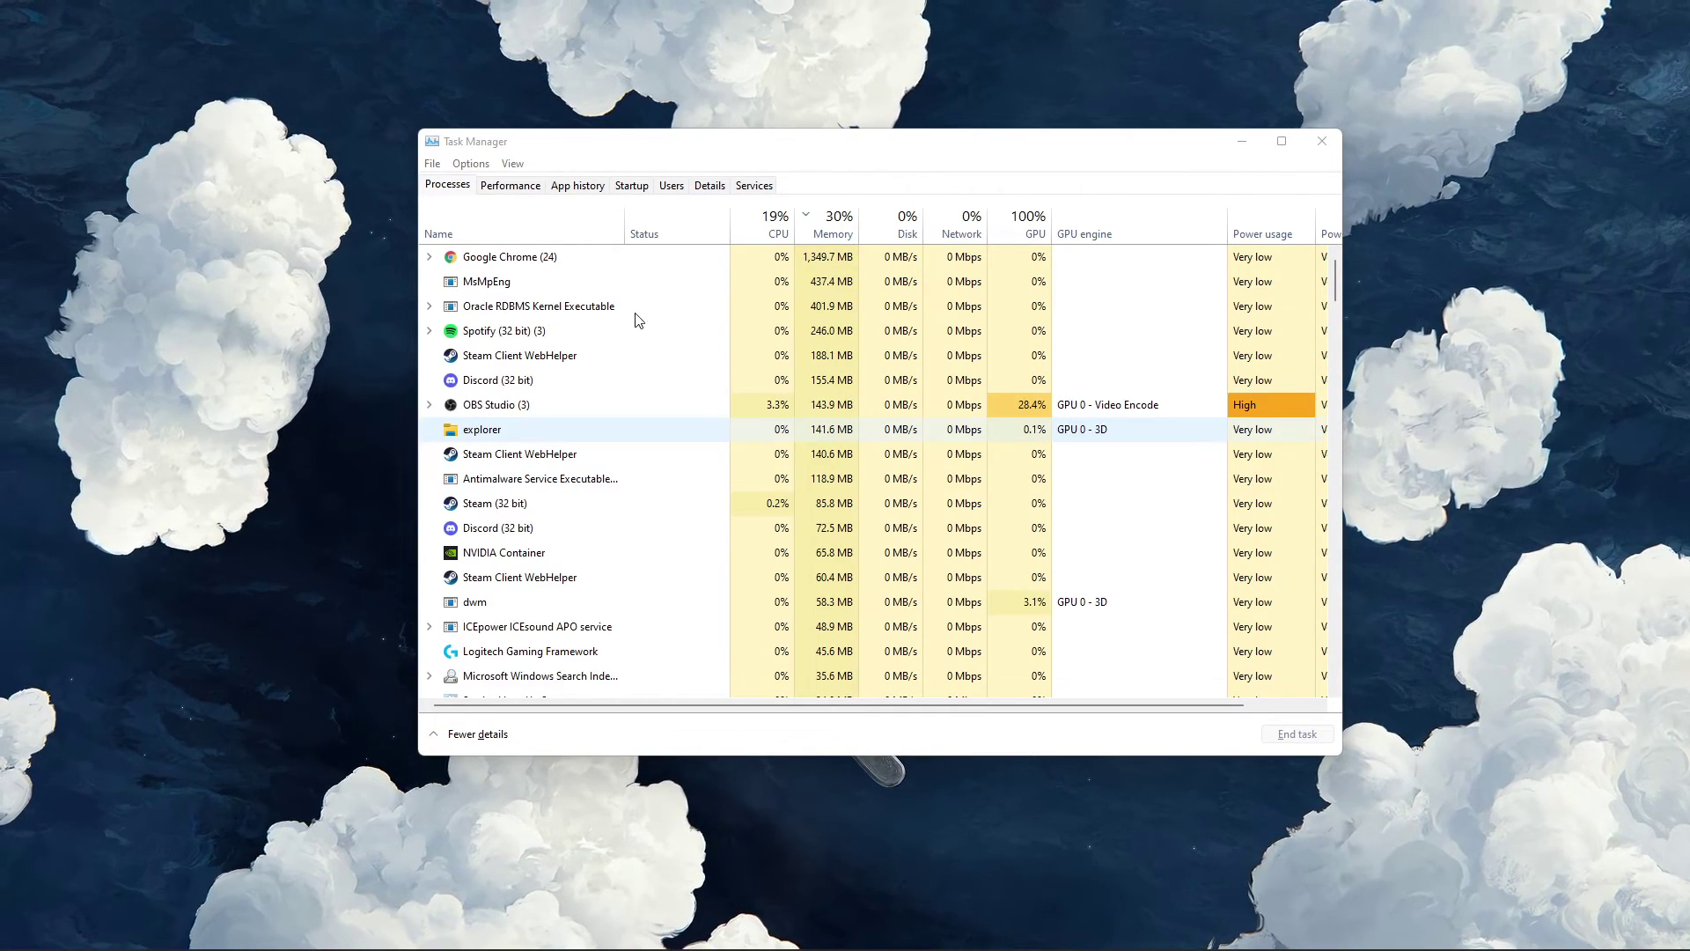
left_click(599, 380)
right_click(600, 381)
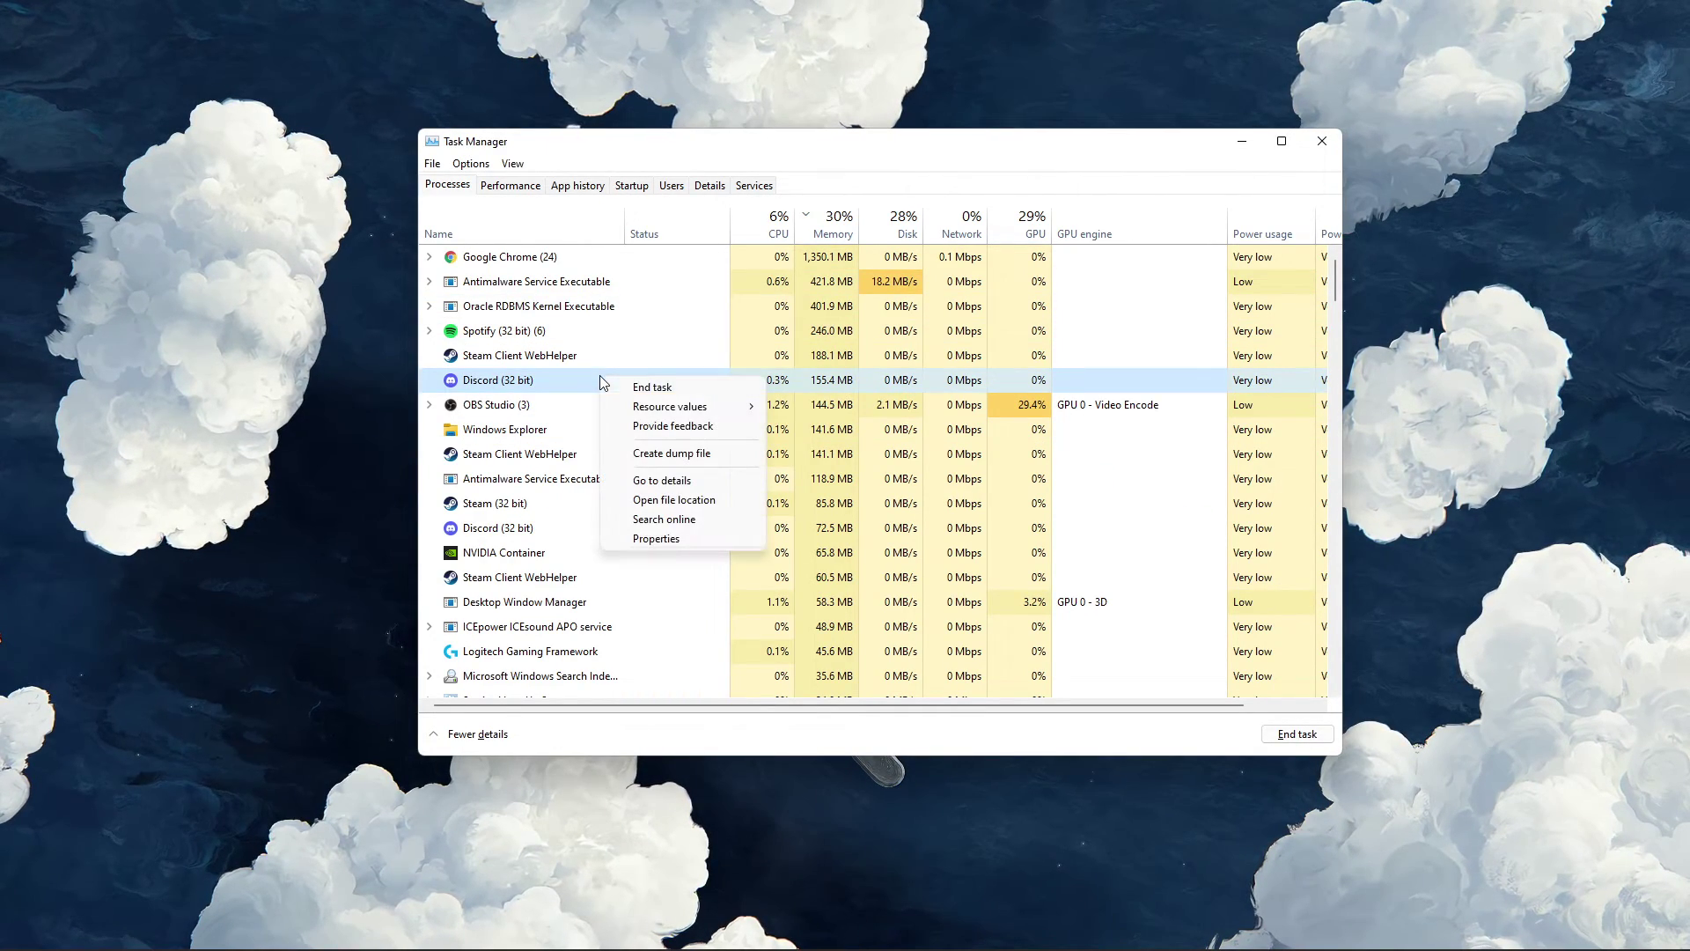
left_click(576, 389)
left_click(584, 405)
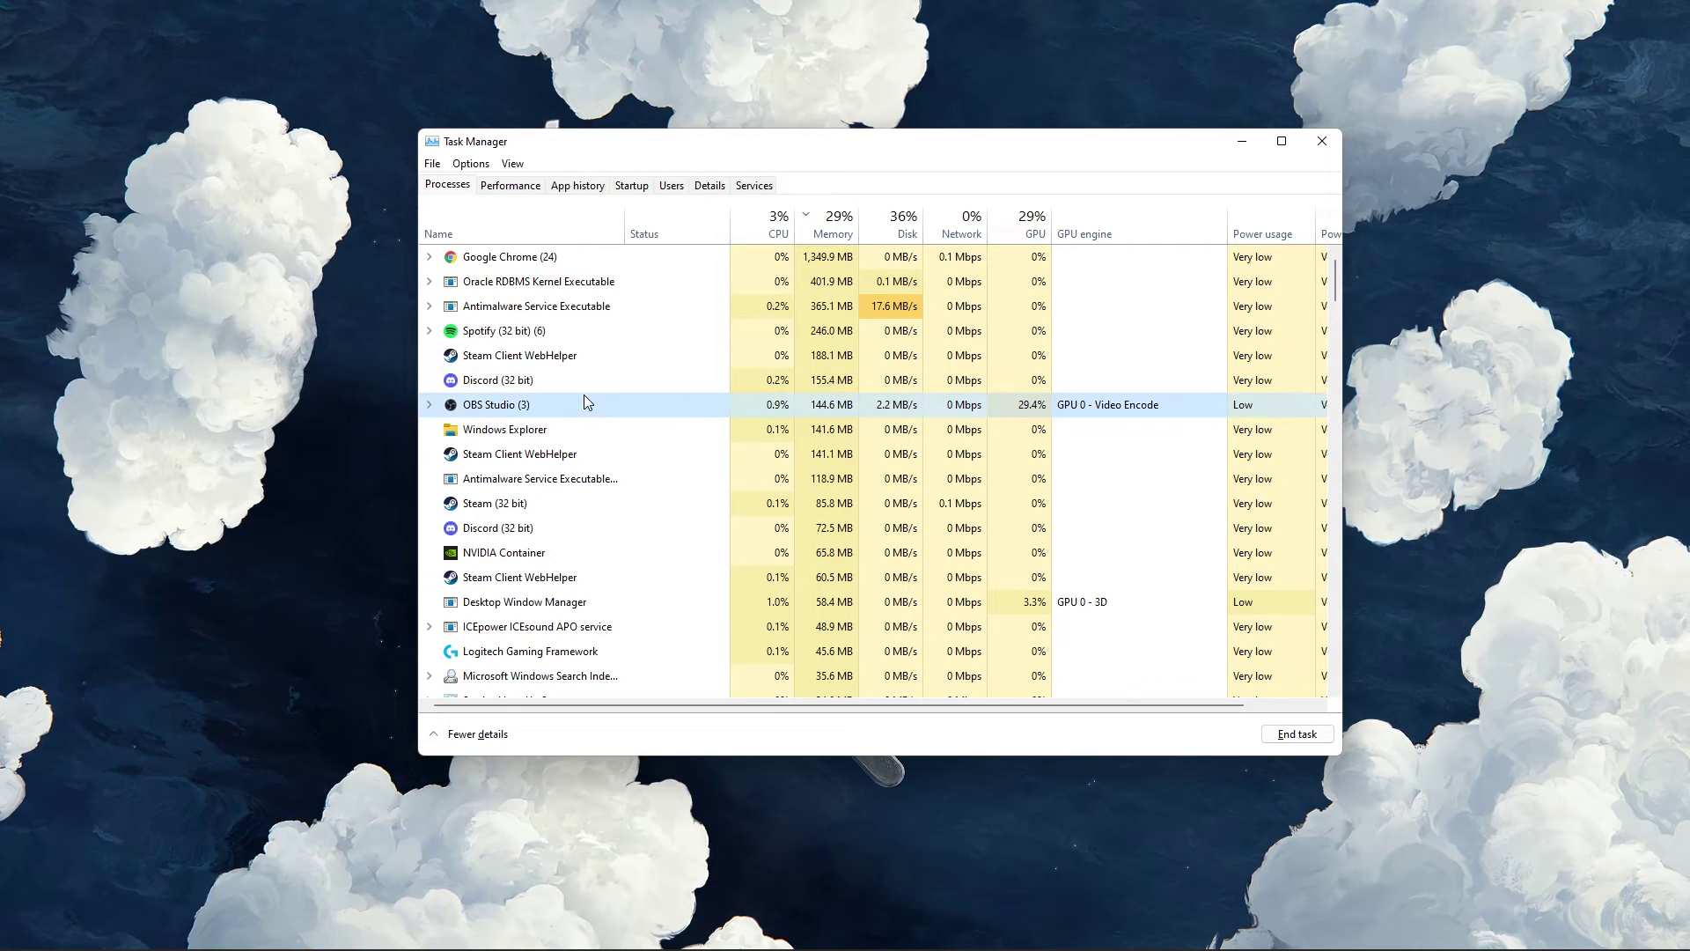
right_click(624, 405)
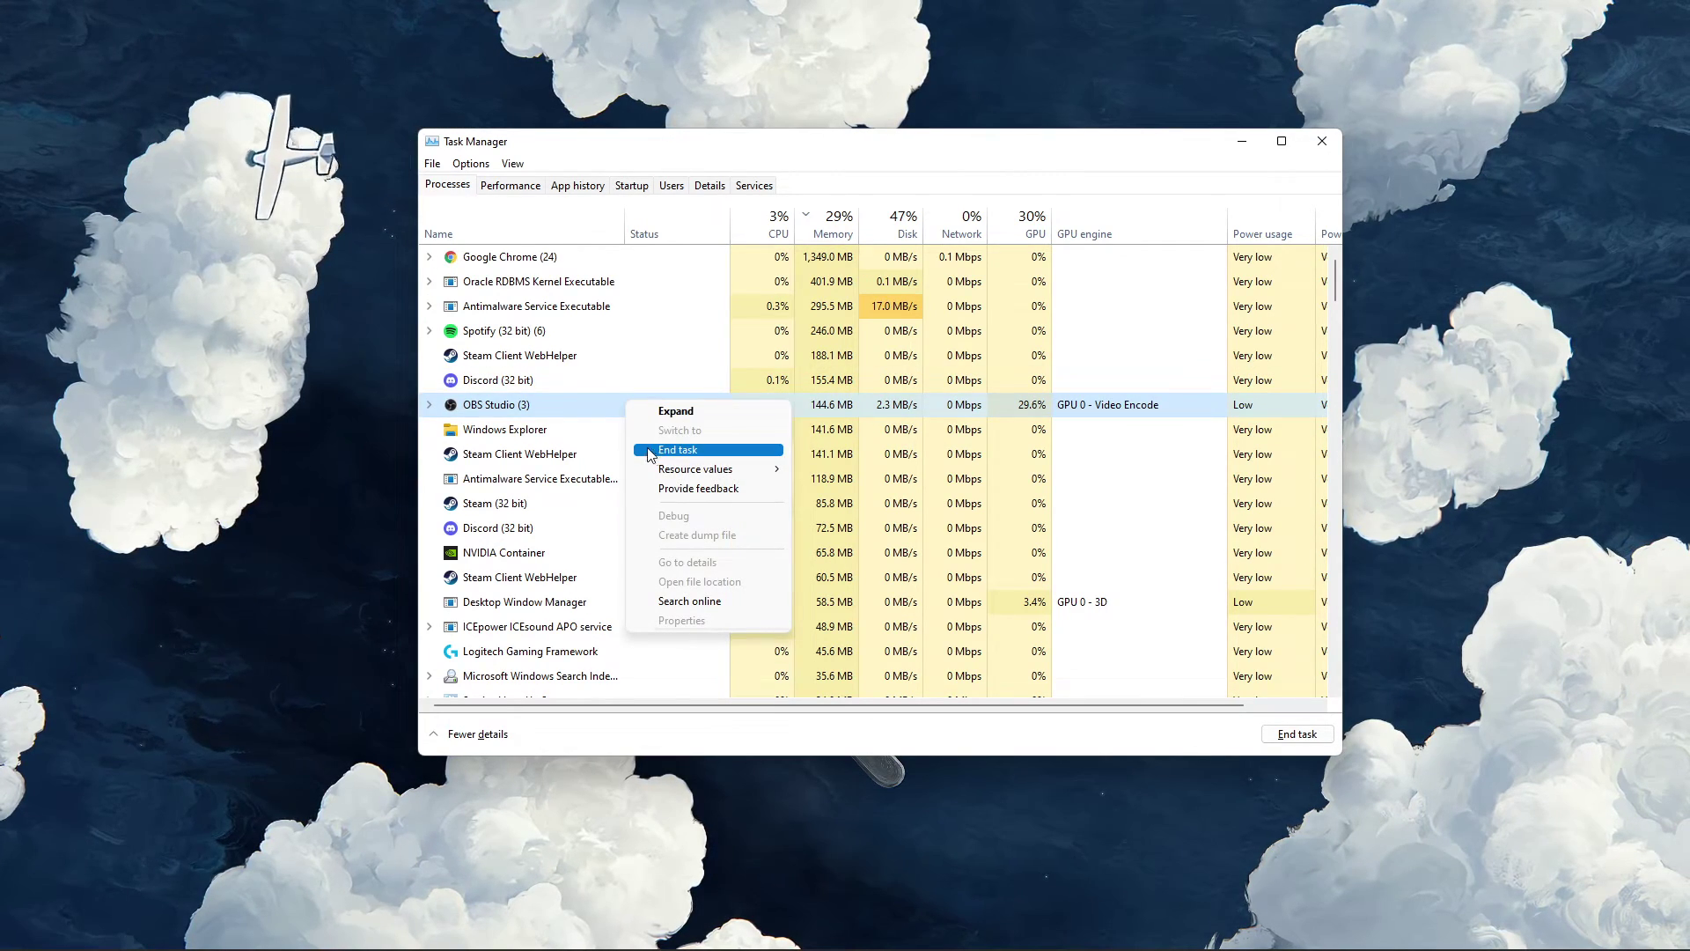
left_click(652, 456)
scroll(624, 436, "down", 1)
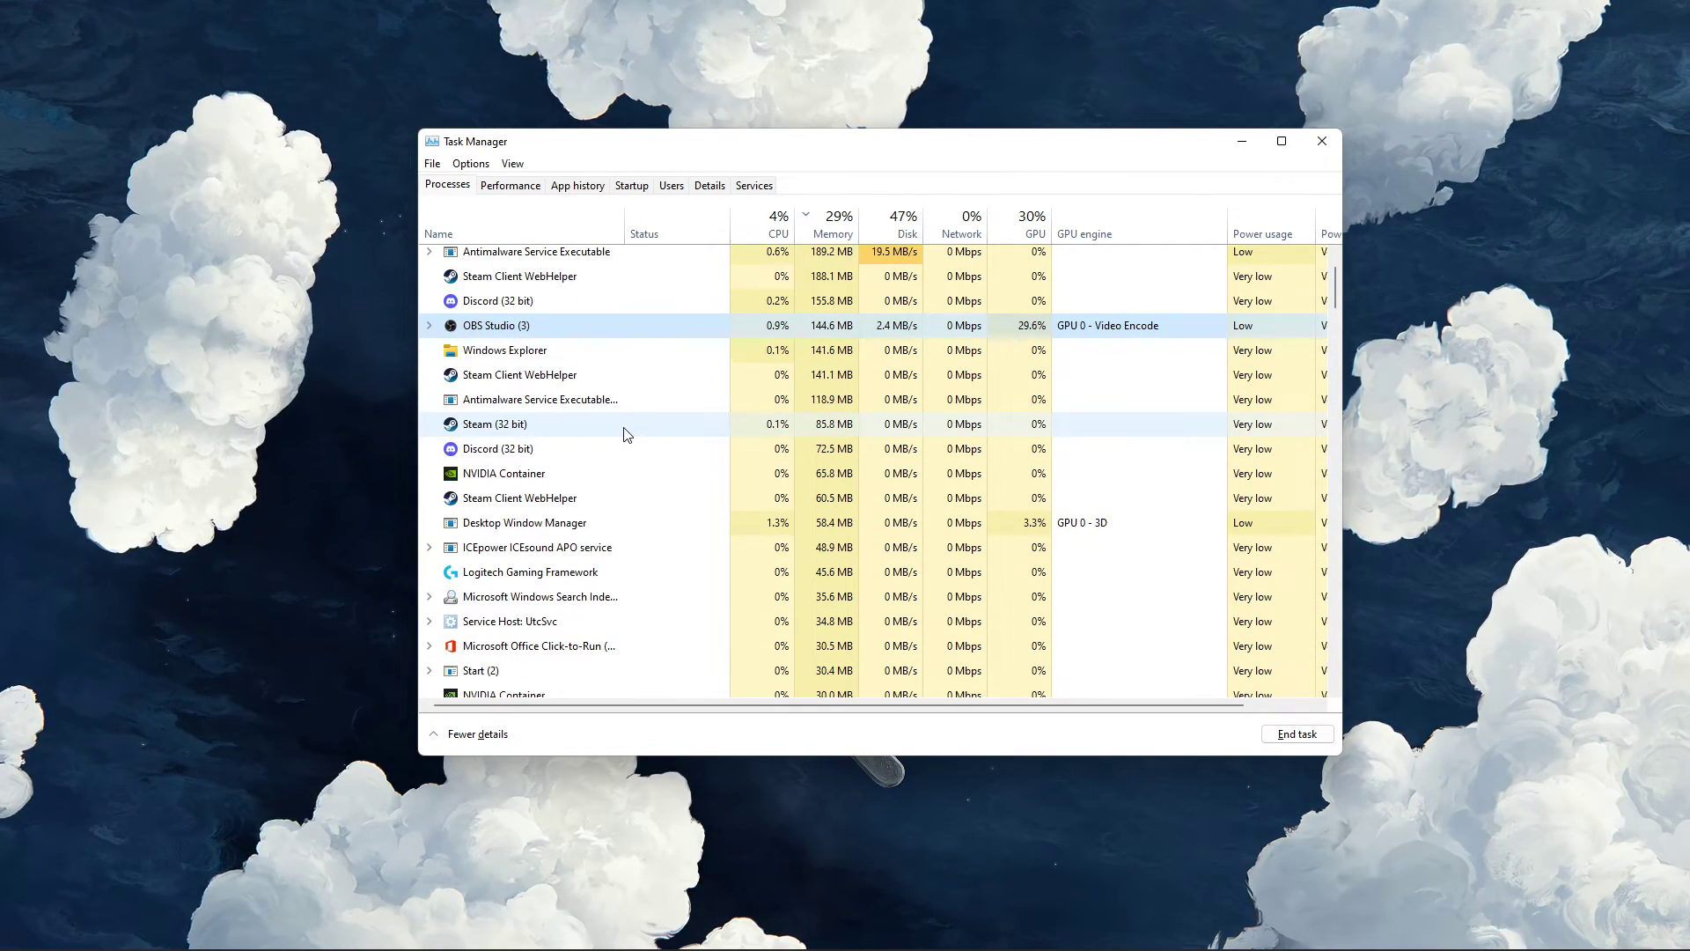
scroll(625, 431, "down", 1)
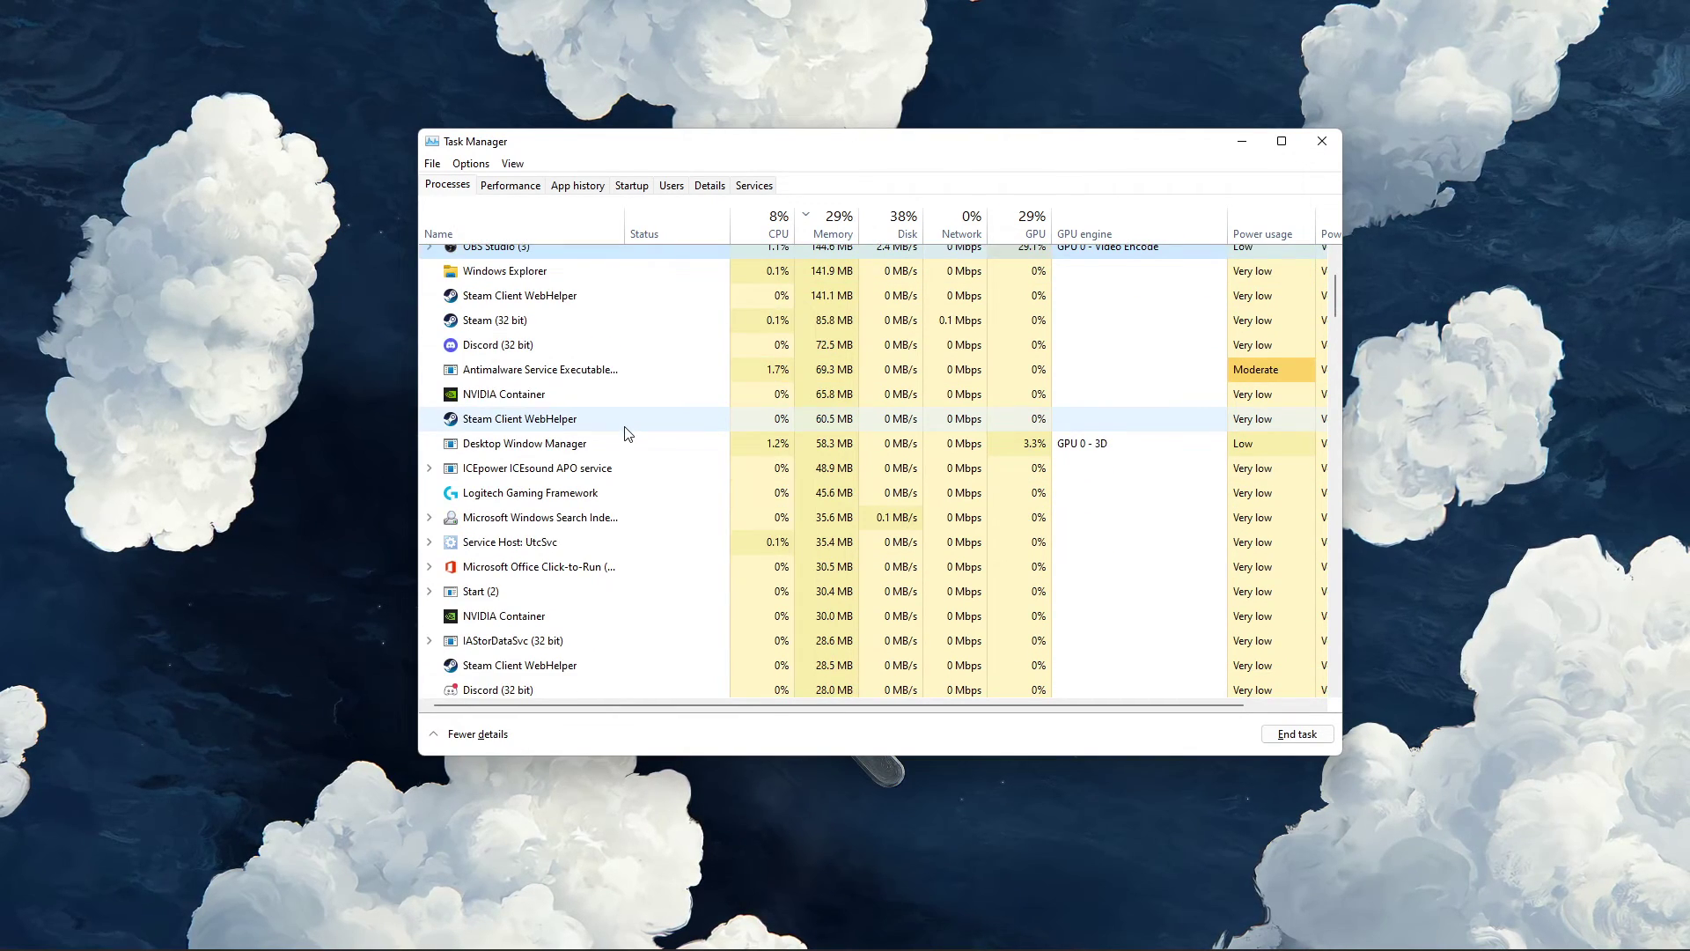
scroll(626, 431, "down", 1)
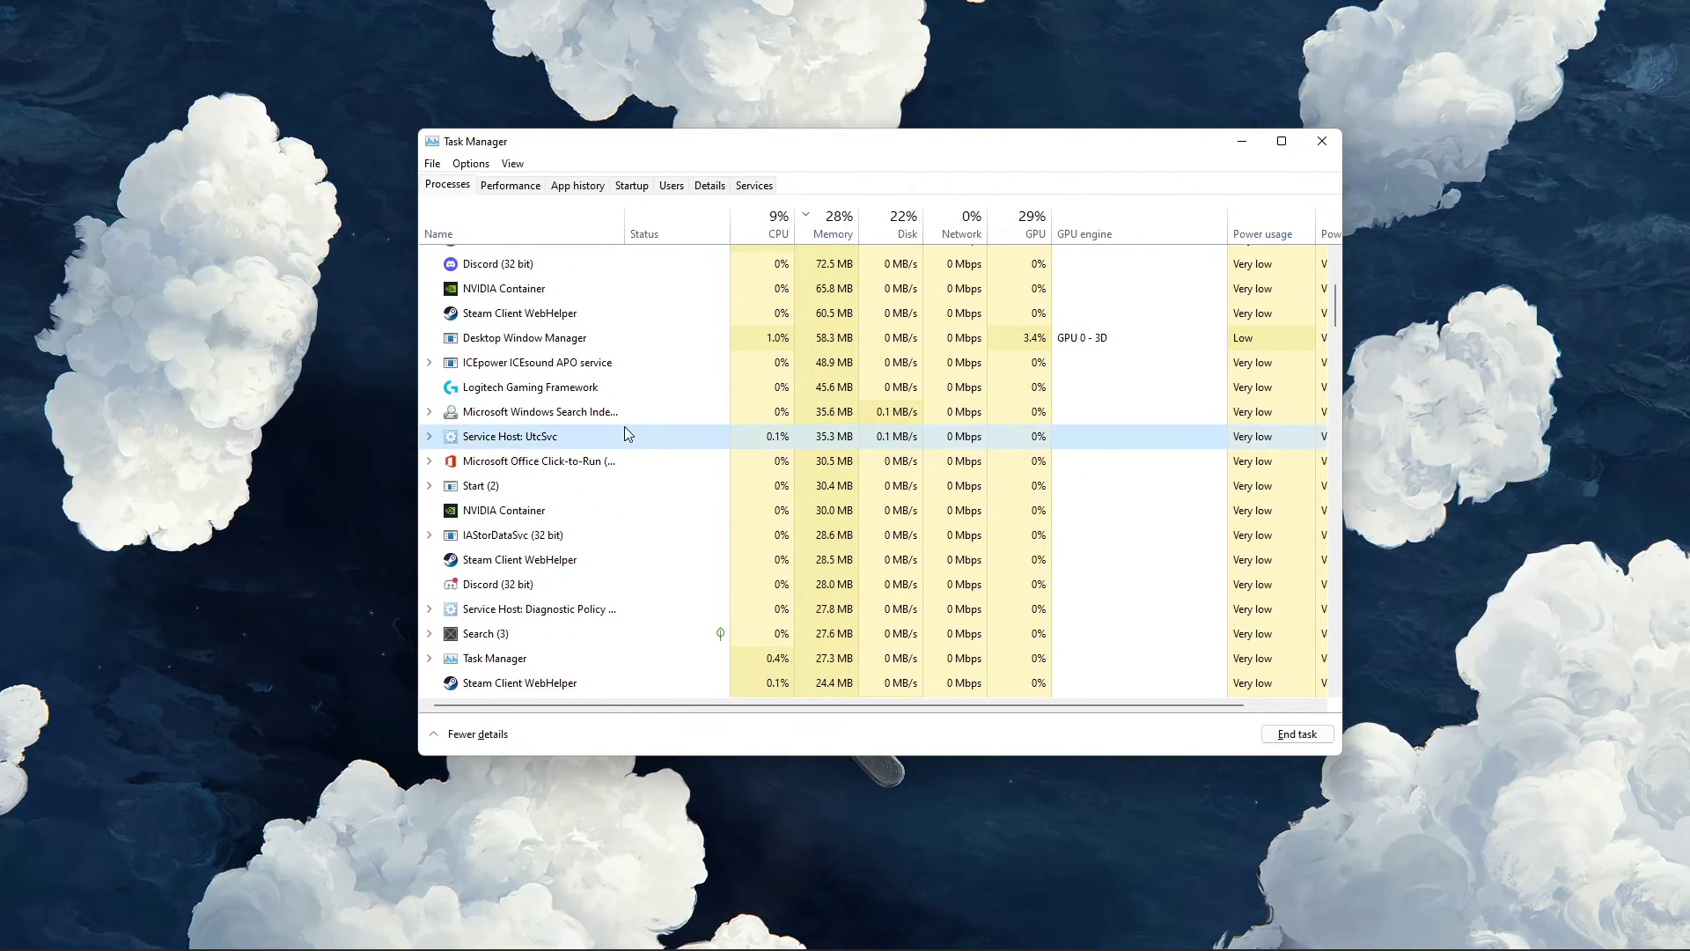
scroll(624, 433, "down", 8)
scroll(627, 433, "down", 2)
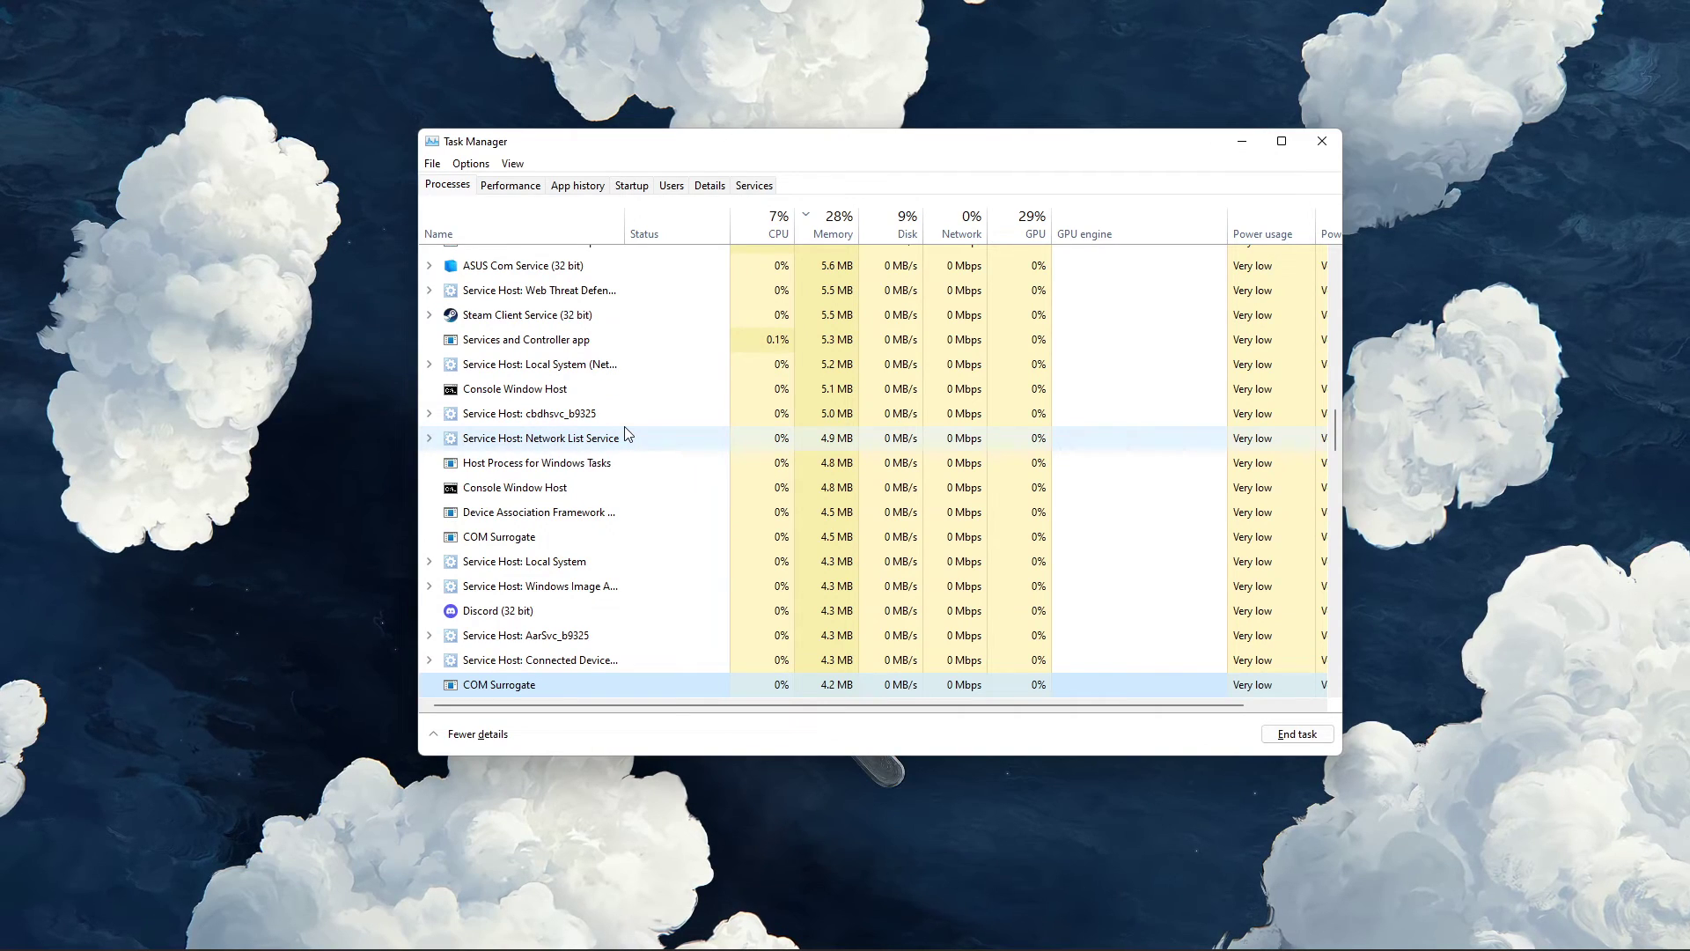
scroll(626, 432, "down", 5)
scroll(626, 432, "down", 4)
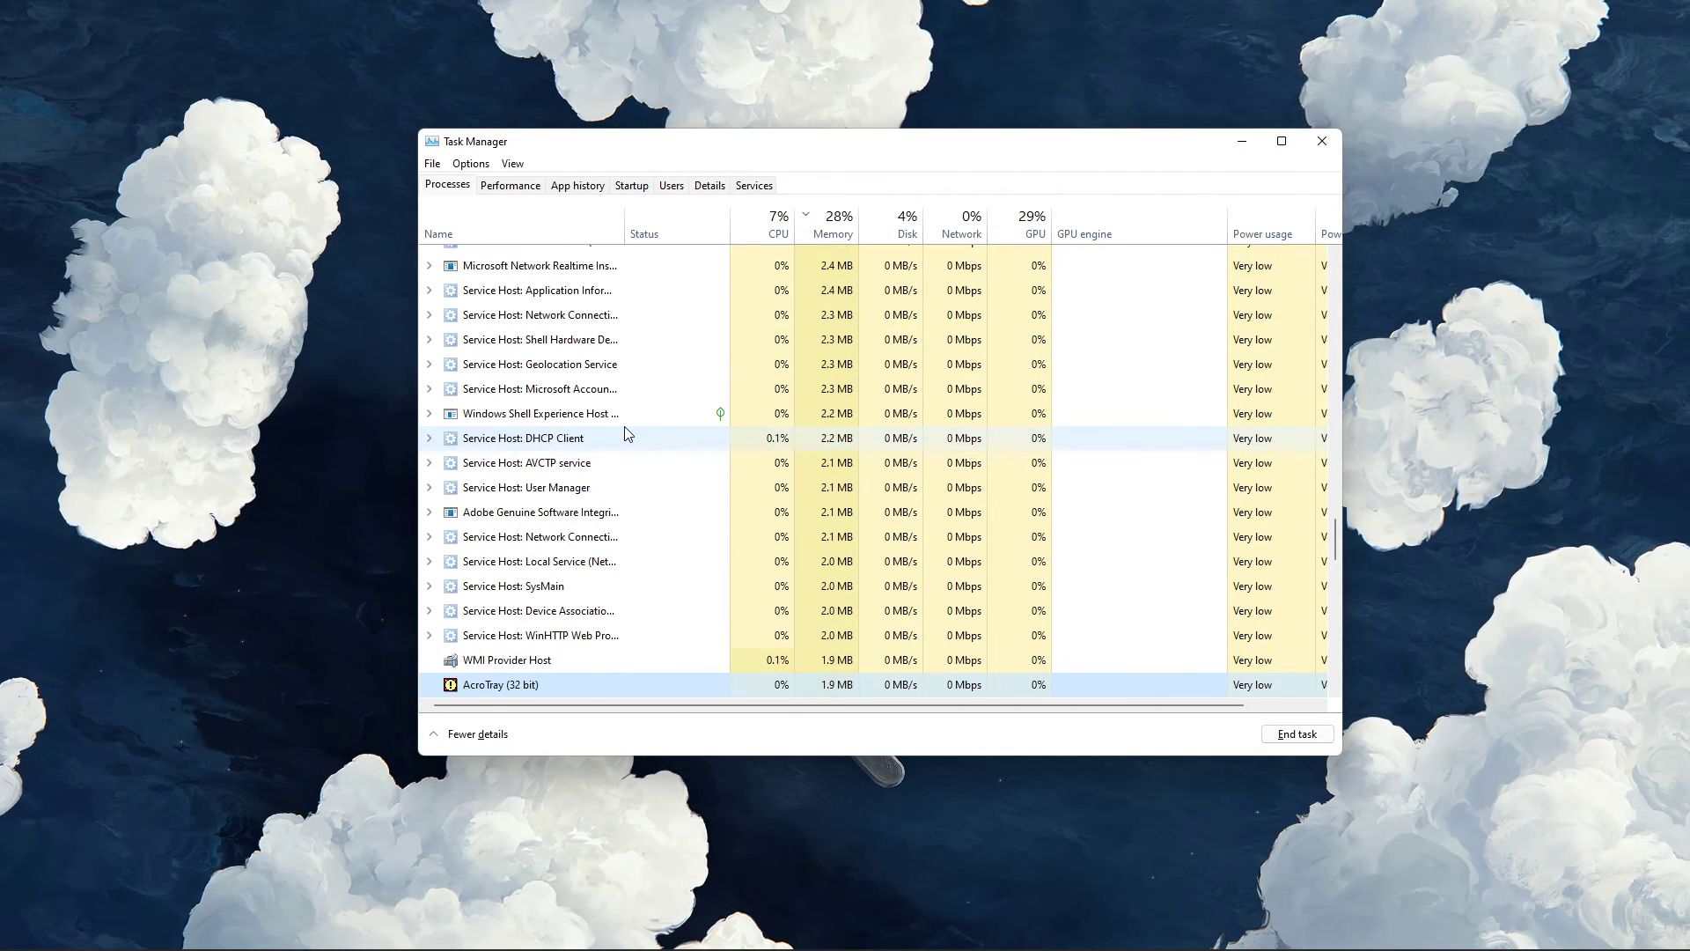